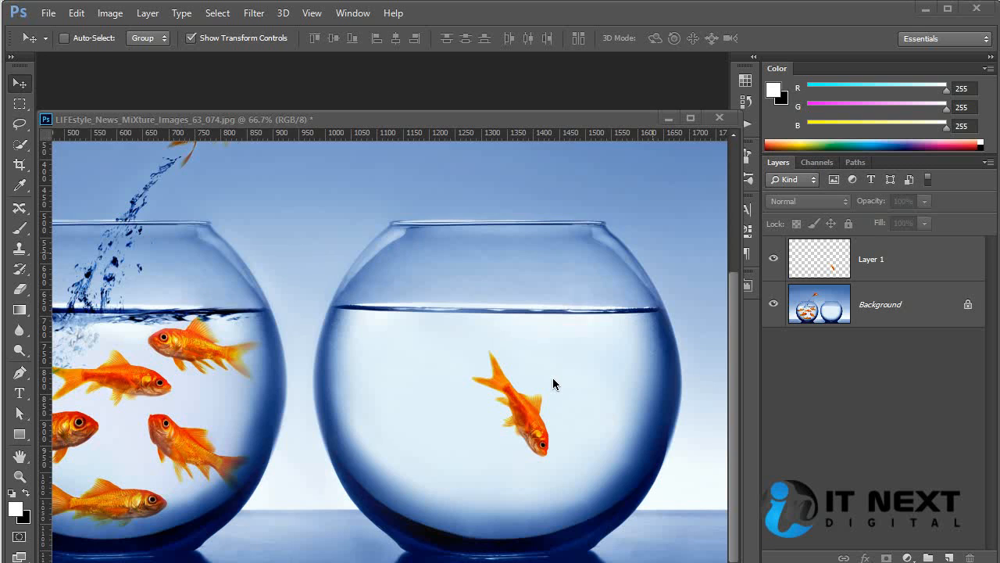
Open the bubble image bul.jpg in Photoshop from its folder in the file browser
{"action": "left_click", "coordinate": [510, 381]}
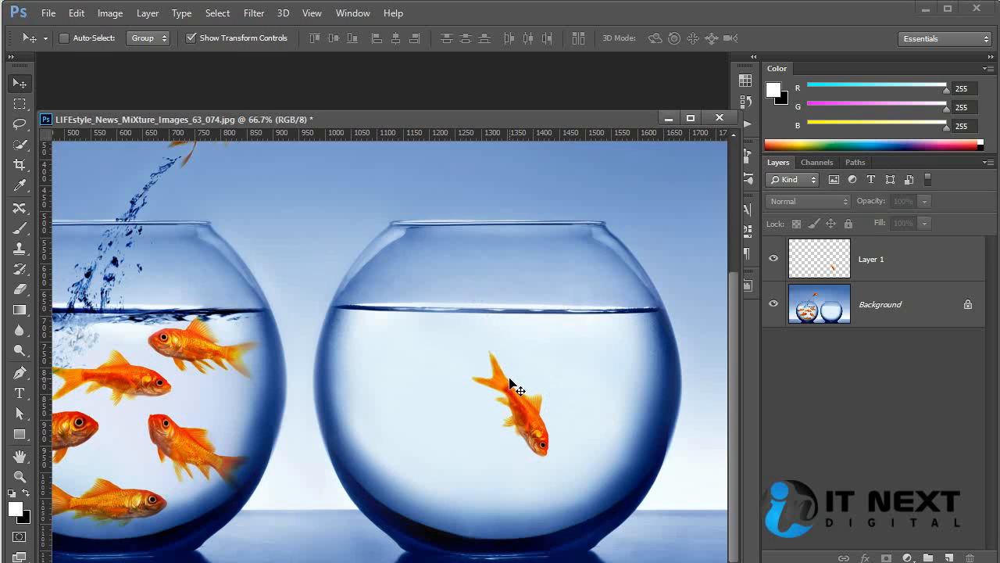
{"action": "key", "text": "ctrl+minus"}
{"action": "key", "text": "ctrl+minus"}
{"action": "key", "text": "ctrl+plus"}
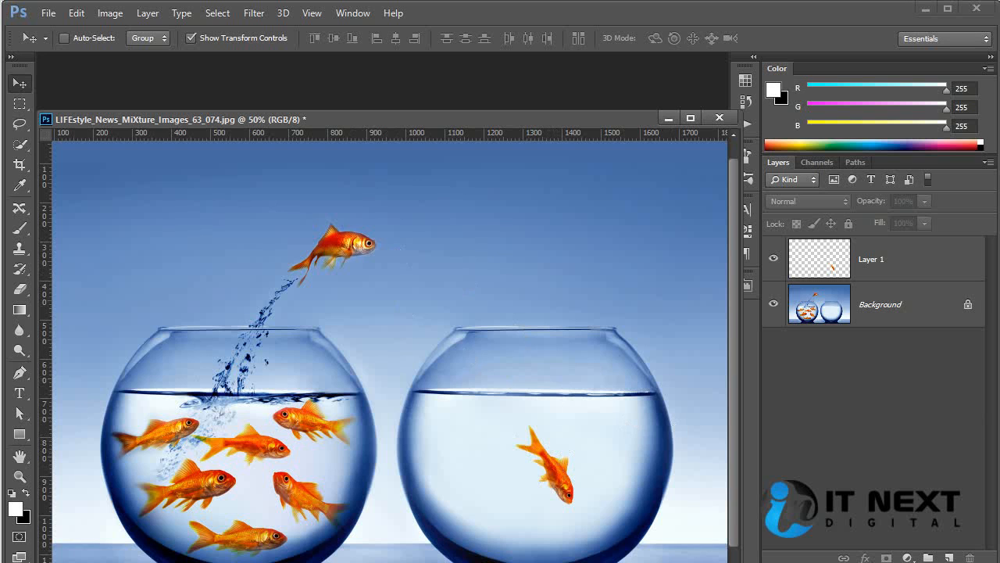
{"action": "key", "text": "alt+Tab"}
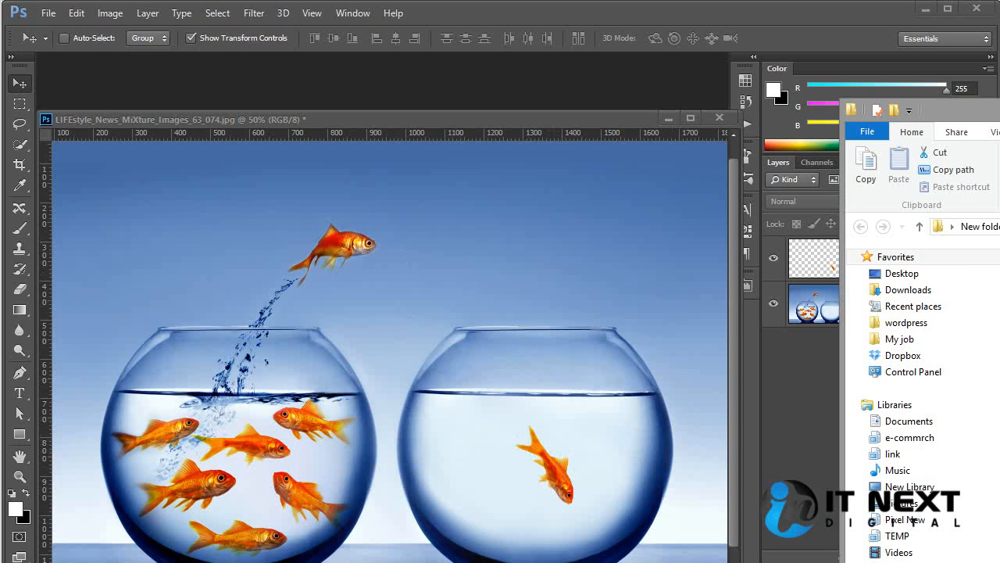
{"action": "left_click_drag", "start_coordinate": [999, 258], "coordinate": [600, 85]}
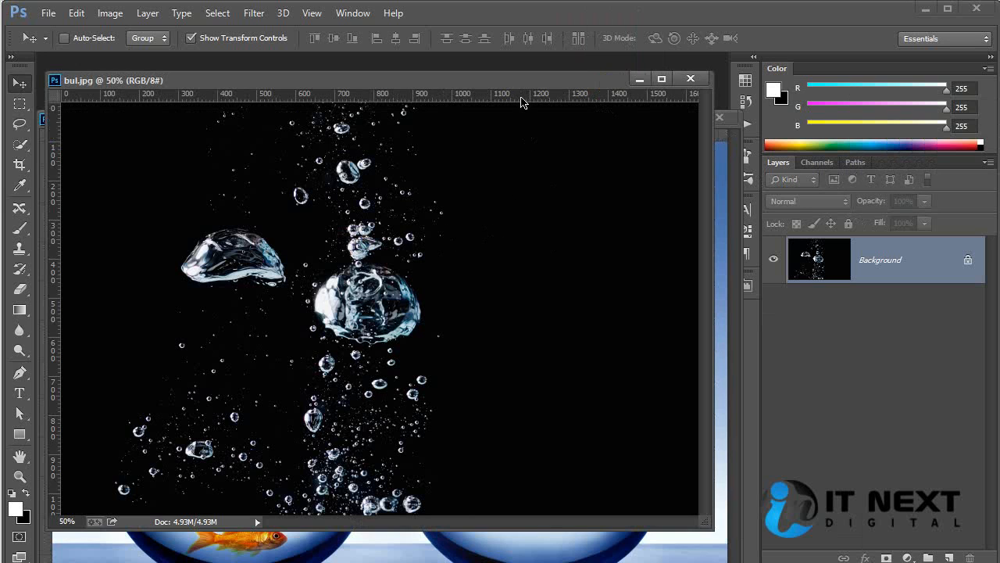
Copy the bubble picture from bul.jpg into the fishbowl document as a new layer spanning both bowls
{"action": "left_click_drag", "start_coordinate": [523, 89], "coordinate": [464, 97]}
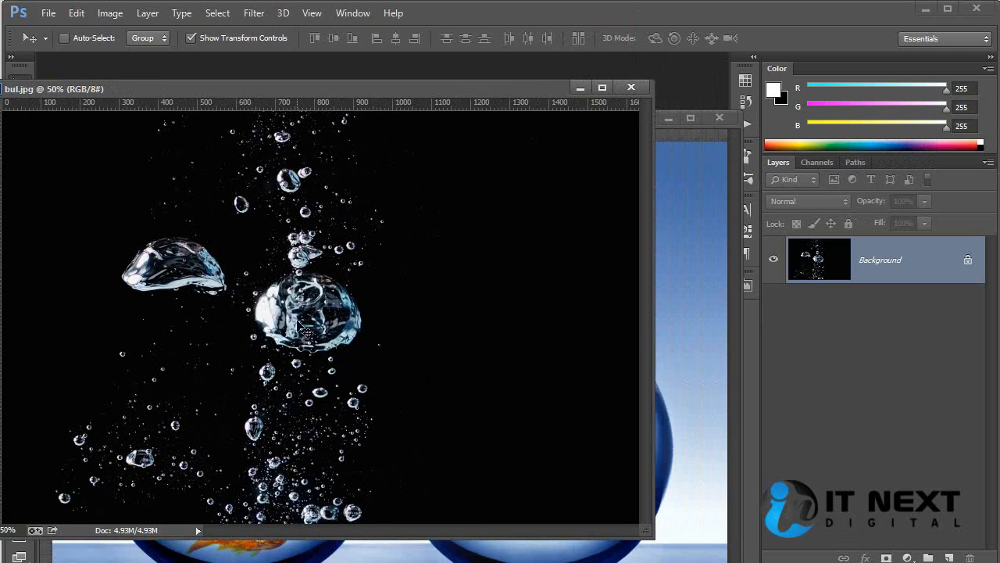
{"action": "left_click_drag", "start_coordinate": [298, 318], "coordinate": [677, 373]}
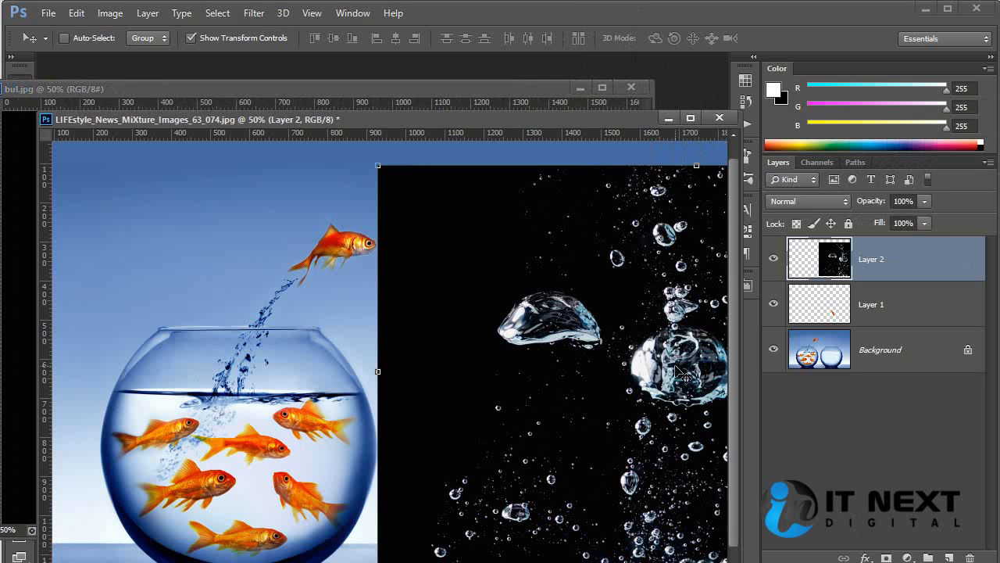
{"action": "left_click_drag", "start_coordinate": [630, 337], "coordinate": [392, 325]}
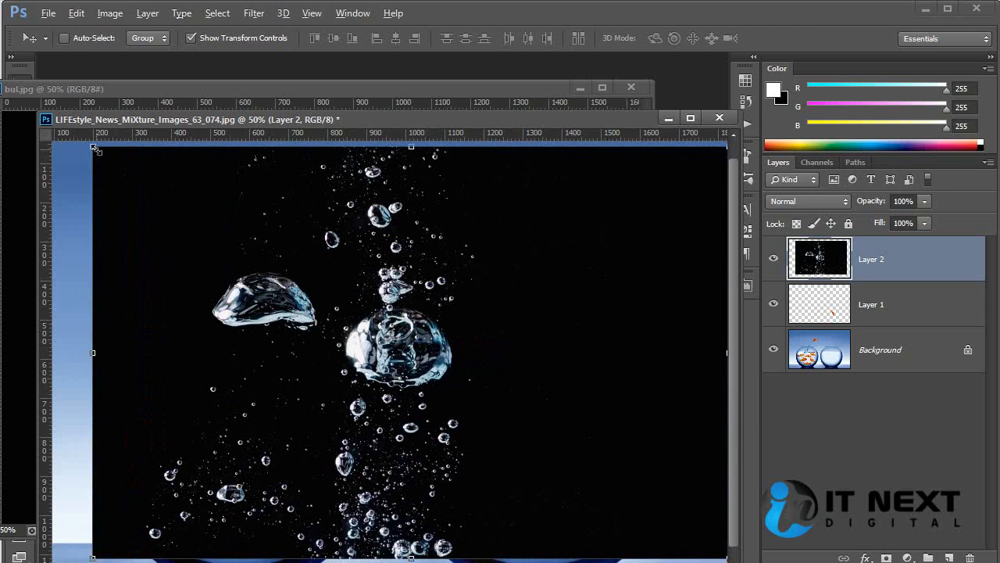
Scale the bubble layer to about 38% and place it over the fish in the empty bowl
{"action": "left_click_drag", "start_coordinate": [95, 149], "coordinate": [291, 275]}
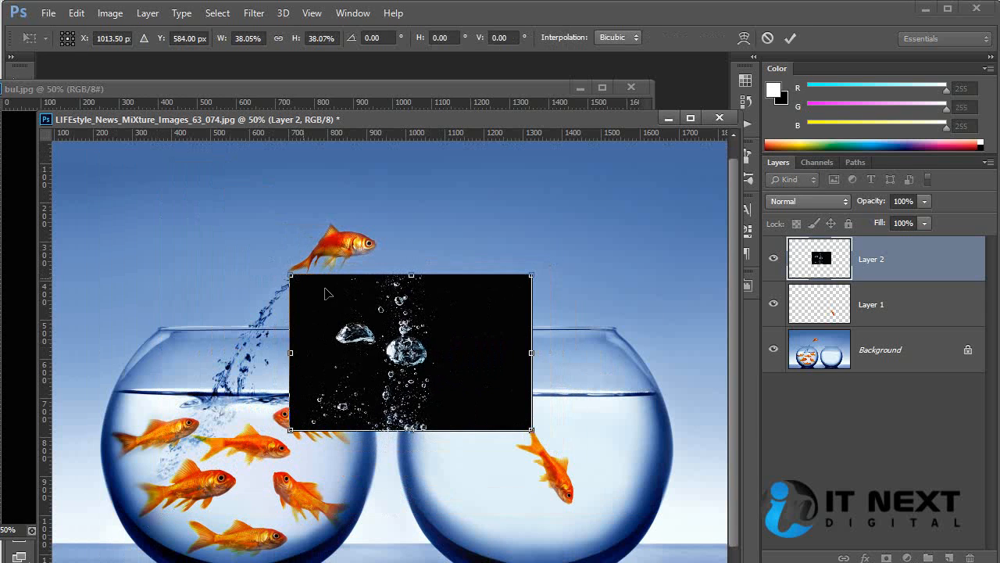
{"action": "left_click_drag", "start_coordinate": [488, 325], "coordinate": [653, 397]}
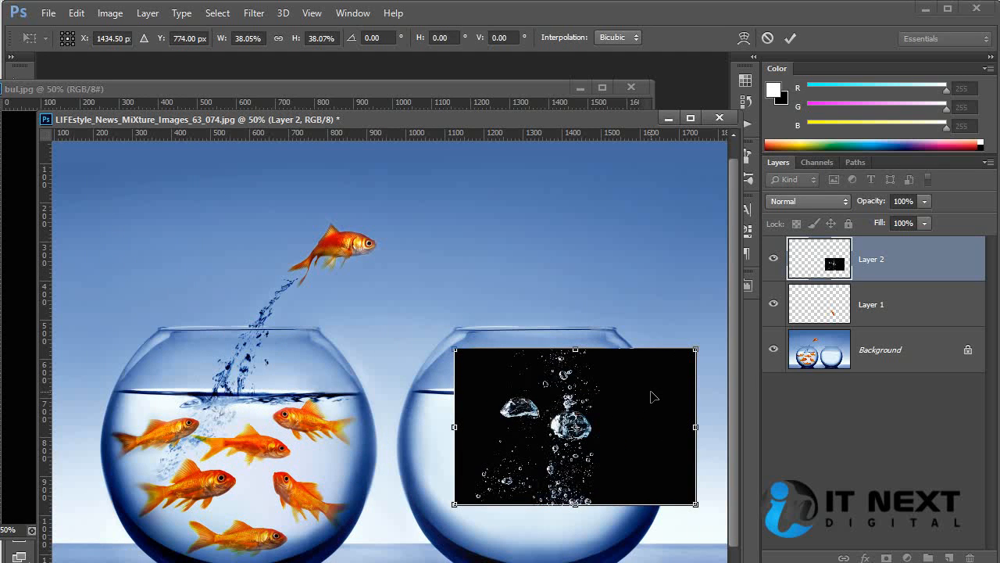
{"action": "key", "text": "Return"}
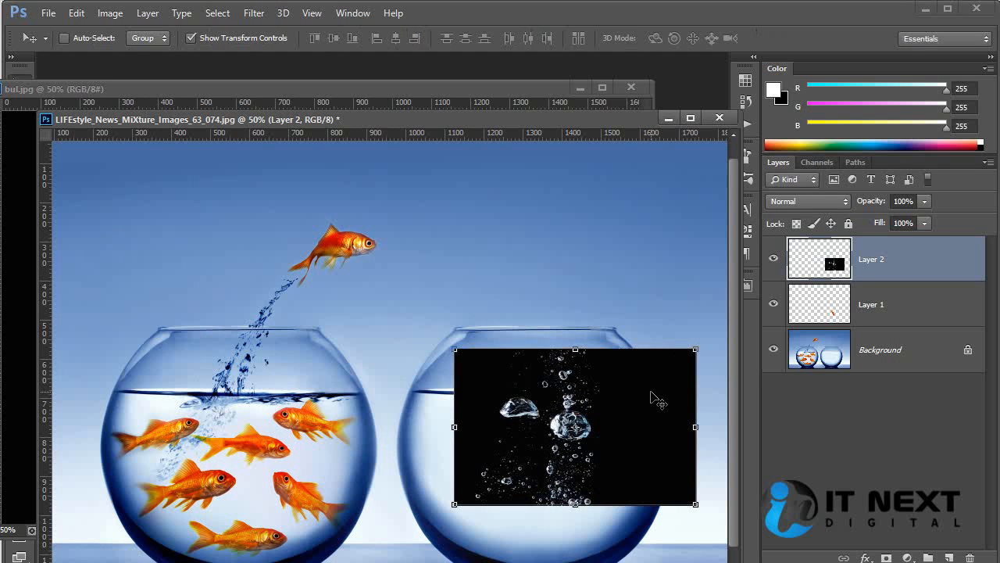
Try the Screen blend mode on the bubble layer and nudge it slightly down over the fish
{"action": "left_click", "coordinate": [804, 202]}
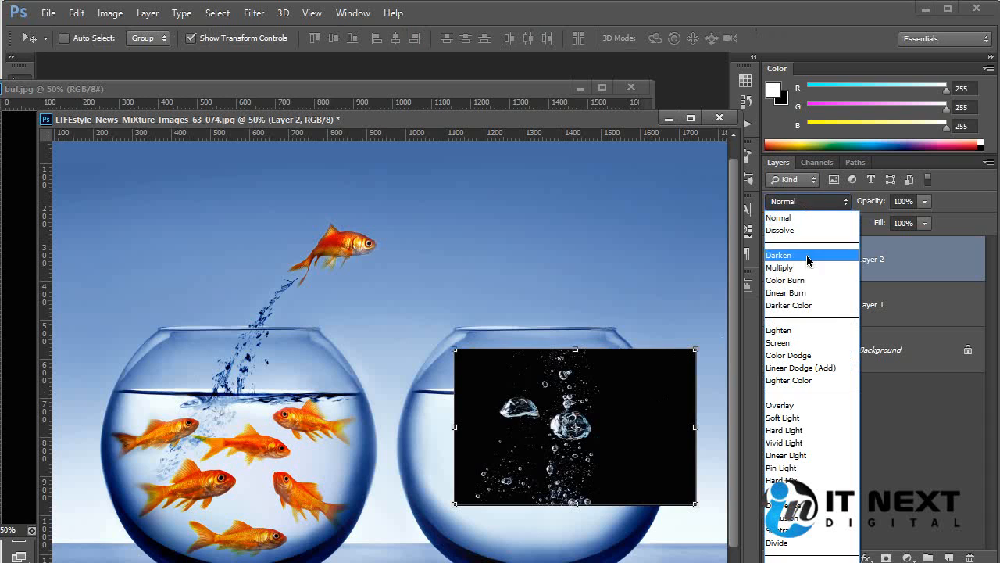
{"action": "left_click", "coordinate": [813, 342]}
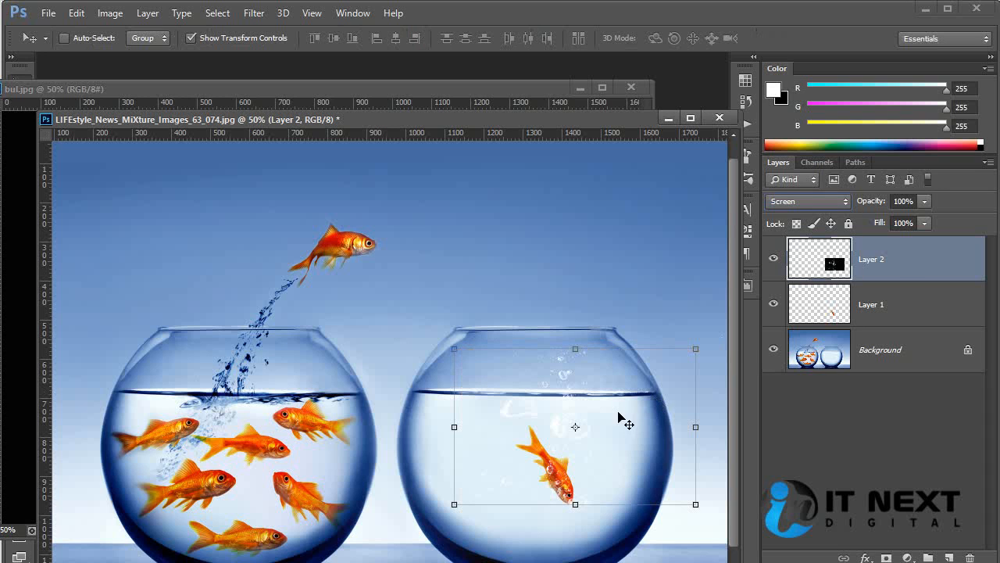
{"action": "mouse_move", "coordinate": [603, 438]}
{"action": "left_mouse_down"}
{"action": "mouse_move", "coordinate": [599, 464]}
{"action": "mouse_move", "coordinate": [597, 446]}
{"action": "left_mouse_up"}
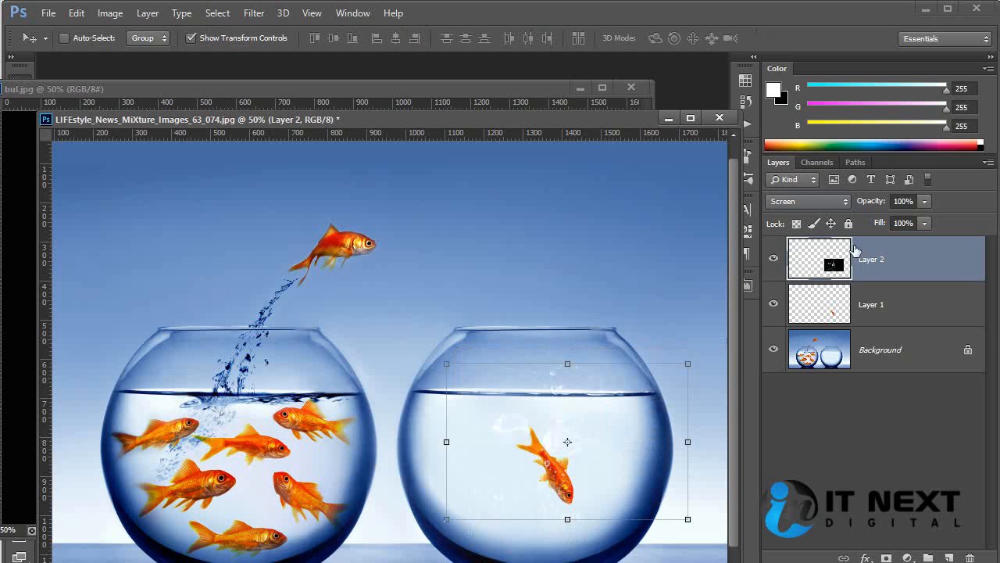
Compare the Lighten, Linear Dodge (Add), Lighter Color and Screen blend modes on the bubble layer
{"action": "left_click", "coordinate": [806, 201]}
{"action": "left_click", "coordinate": [803, 334]}
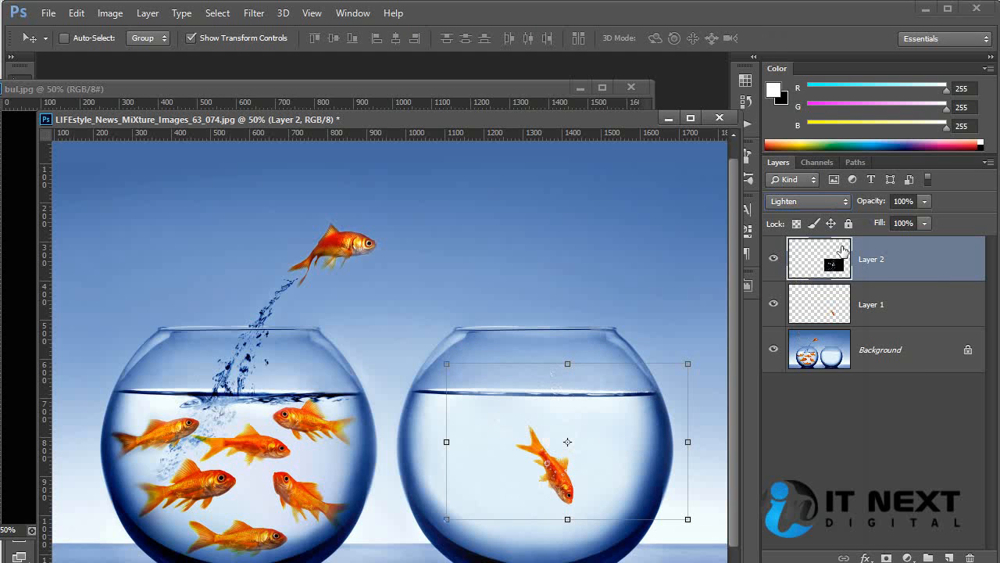
{"action": "left_click", "coordinate": [806, 201]}
{"action": "left_click", "coordinate": [811, 370]}
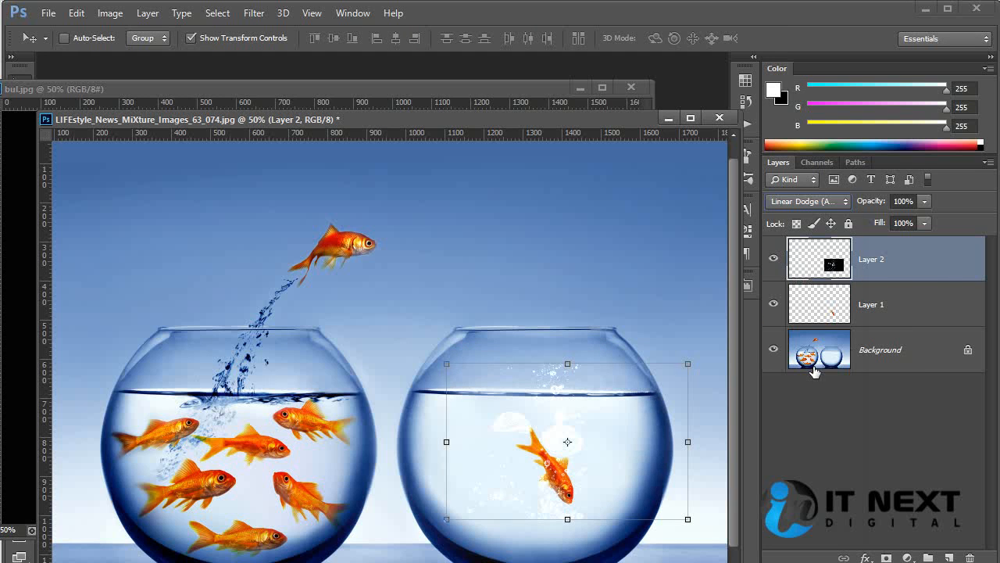
{"action": "left_click", "coordinate": [805, 201]}
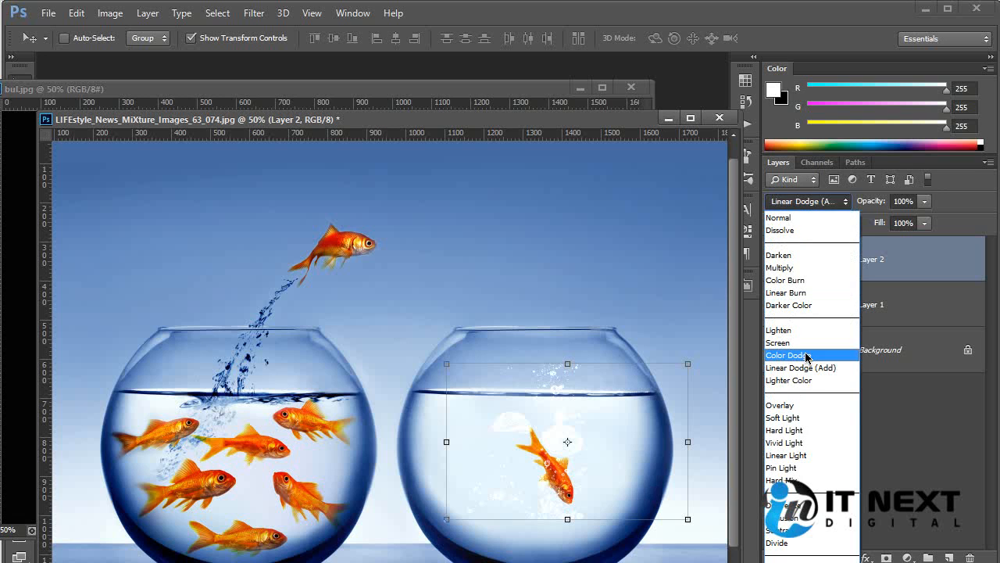
{"action": "left_click", "coordinate": [805, 379]}
{"action": "left_click", "coordinate": [806, 201]}
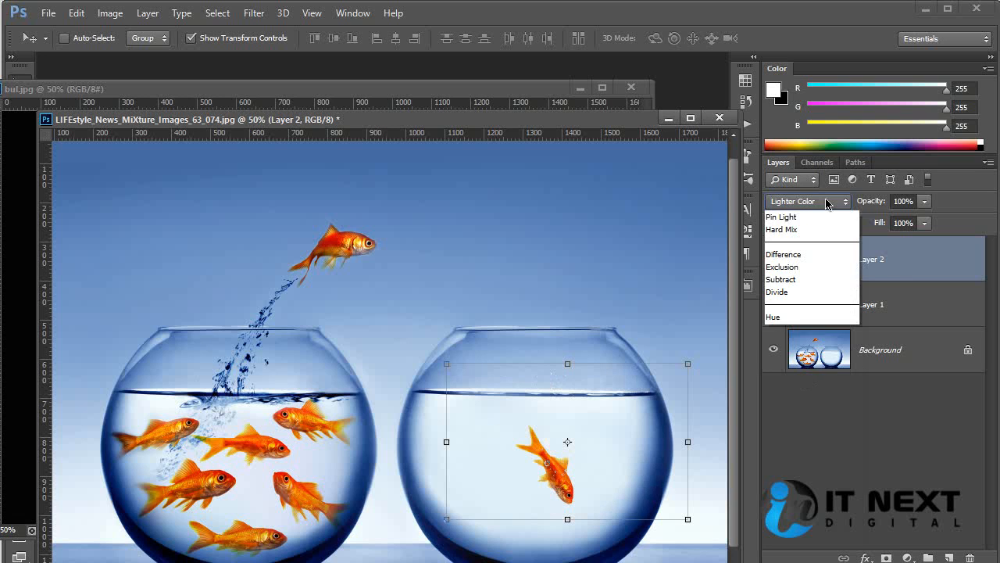
{"action": "left_click", "coordinate": [808, 346]}
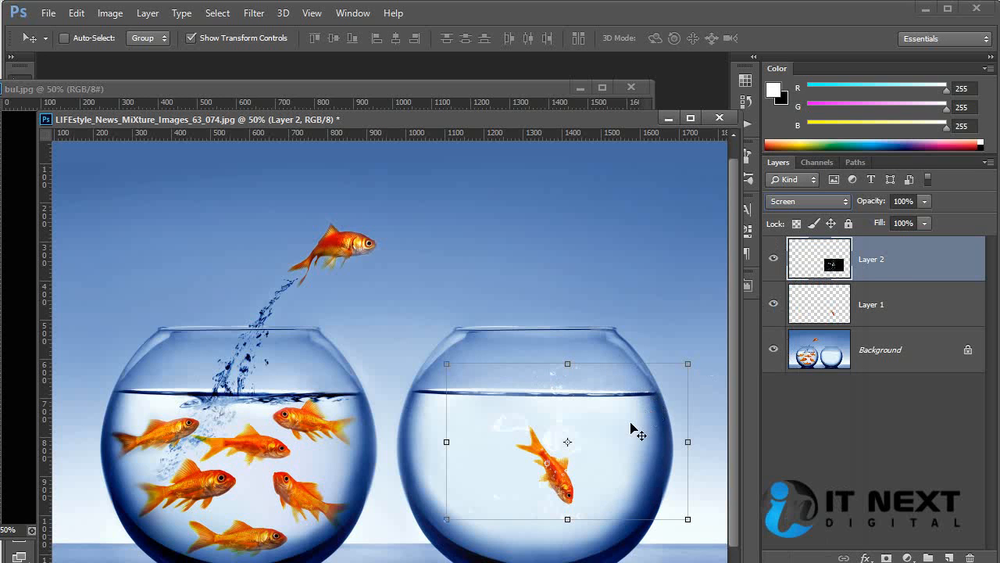
Try the bubble layer at other positions around the fish, and undo the moves and blend mode changes back to Normal
{"action": "mouse_move", "coordinate": [603, 458]}
{"action": "left_mouse_down"}
{"action": "mouse_move", "coordinate": [611, 400]}
{"action": "mouse_move", "coordinate": [603, 457]}
{"action": "mouse_move", "coordinate": [603, 446]}
{"action": "mouse_move", "coordinate": [619, 448]}
{"action": "left_mouse_up"}
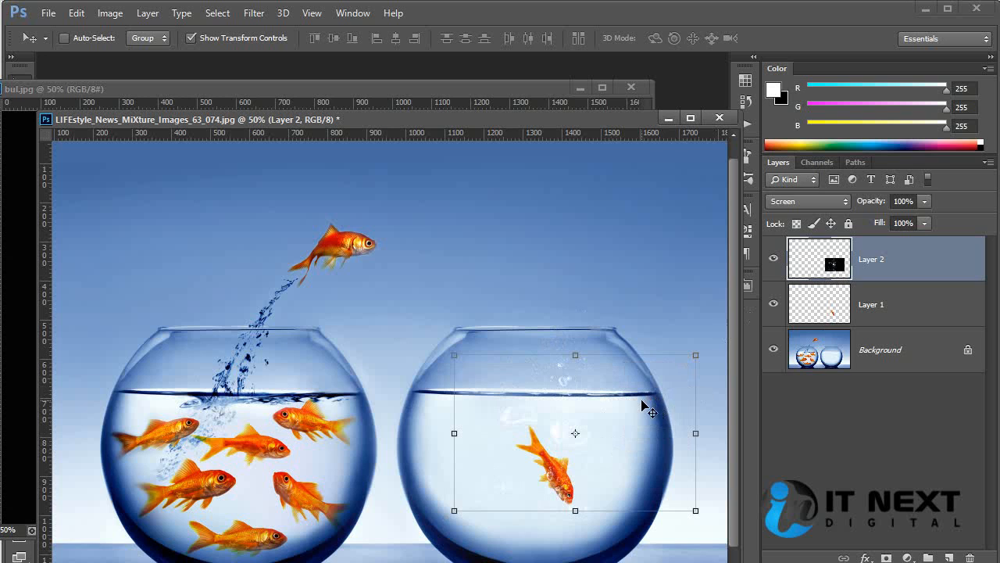
{"action": "mouse_move", "coordinate": [592, 469]}
{"action": "left_mouse_down"}
{"action": "mouse_move", "coordinate": [587, 476]}
{"action": "mouse_move", "coordinate": [571, 451]}
{"action": "mouse_move", "coordinate": [600, 453]}
{"action": "left_mouse_up"}
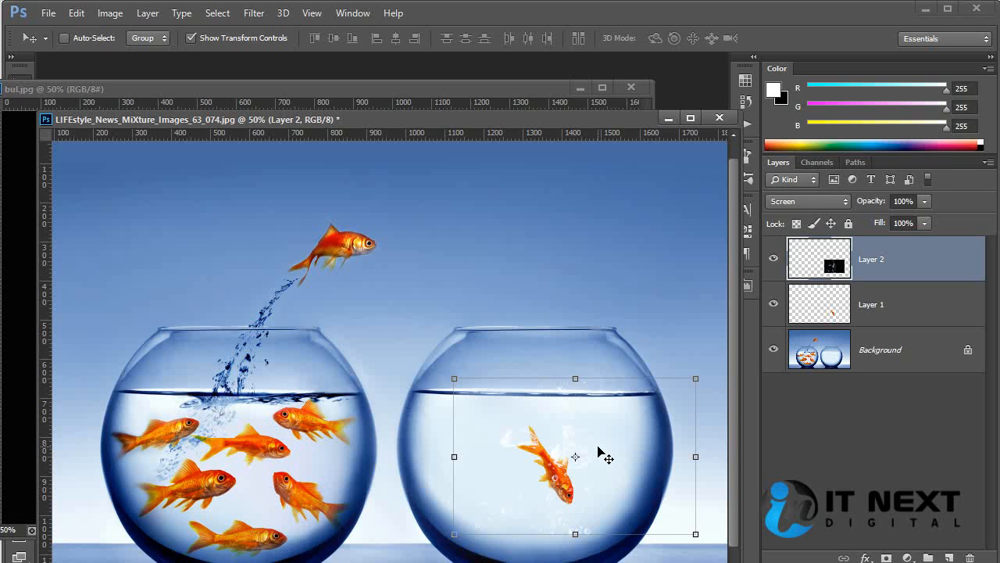
{"action": "key", "text": "ctrl+alt+z"}
{"action": "key", "text": "ctrl+alt+z"}
{"action": "key", "text": "ctrl+alt+z"}
{"action": "key", "text": "ctrl+alt+z"}
{"action": "key", "text": "ctrl+alt+z"}
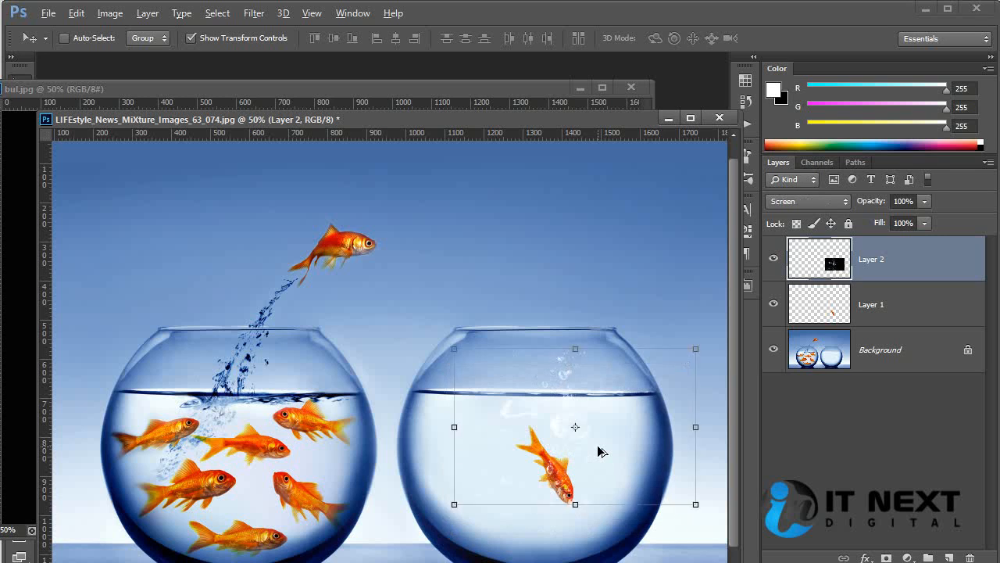
{"action": "key", "text": "ctrl+alt+z"}
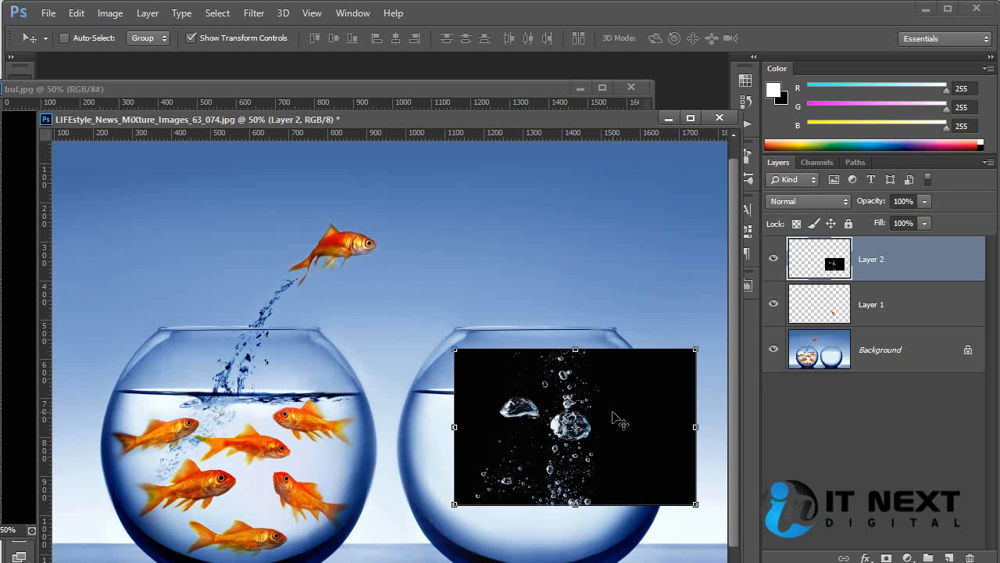
Increase the bubble layer's contrast with Levels, setting the black input to 45 and the white input to 184
{"action": "key", "text": "ctrl+plus"}
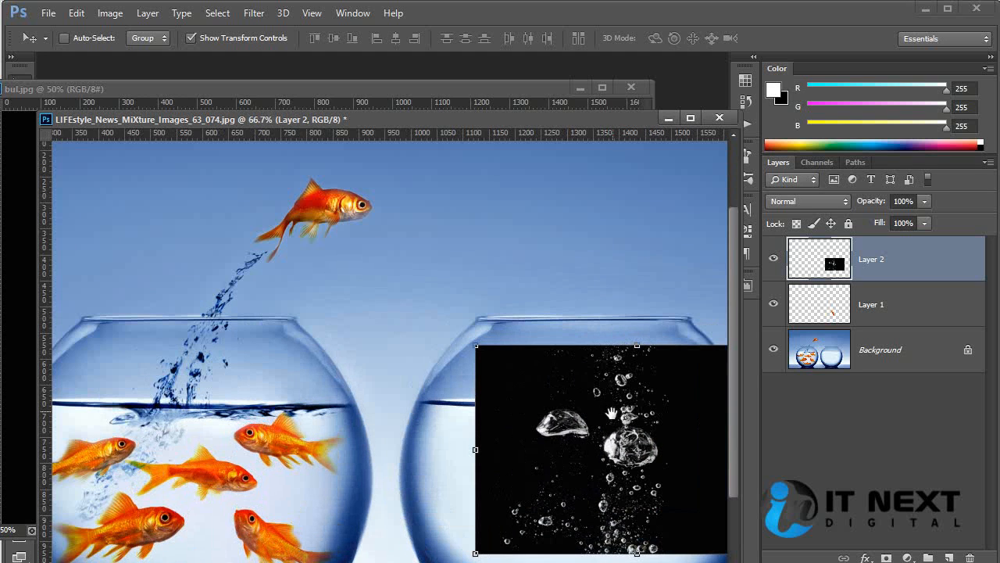
{"action": "left_click_drag", "start_coordinate": [614, 418], "coordinate": [455, 289]}
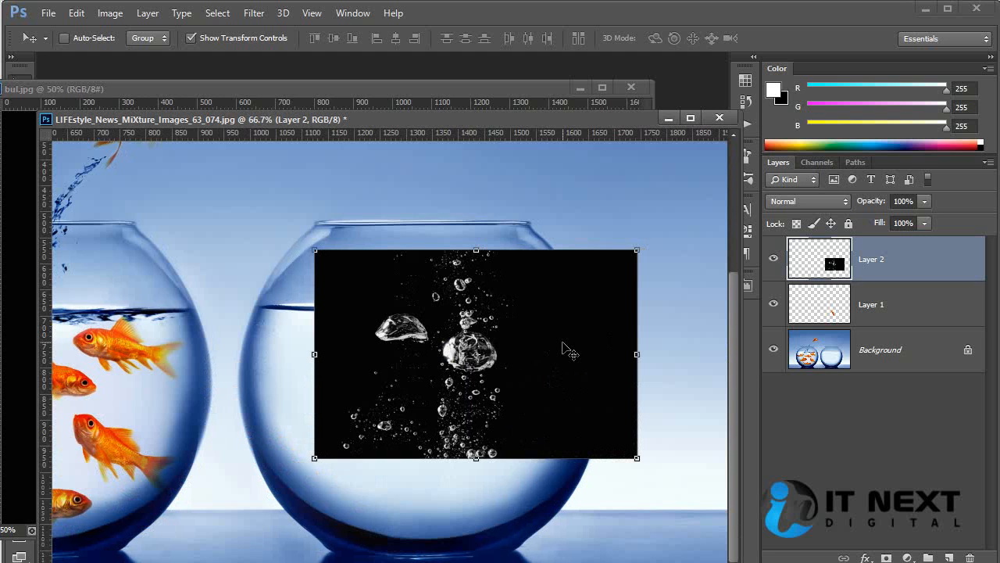
{"action": "key", "text": "ctrl+l"}
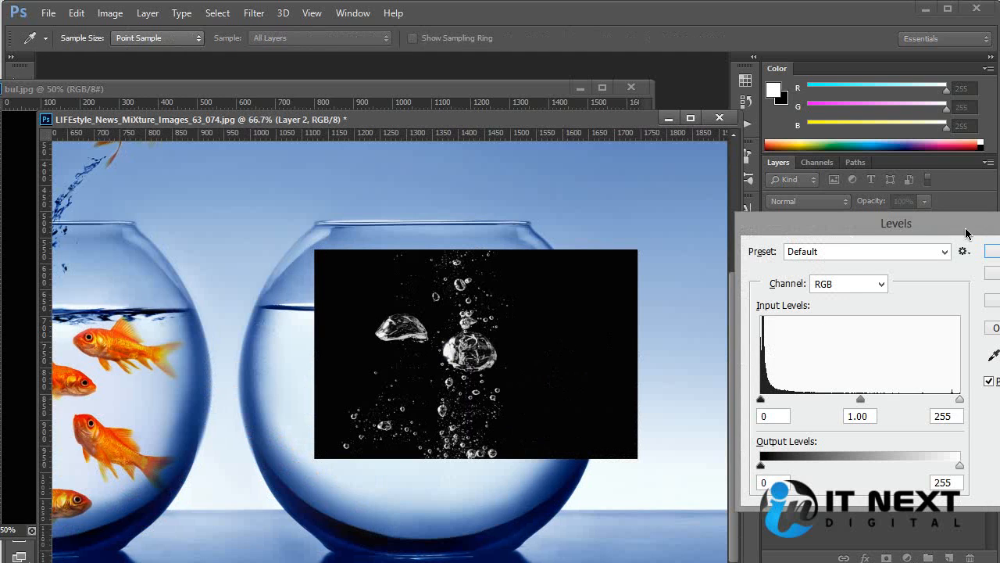
{"action": "left_click_drag", "start_coordinate": [966, 233], "coordinate": [792, 225]}
{"action": "left_click_drag", "start_coordinate": [790, 391], "coordinate": [735, 397]}
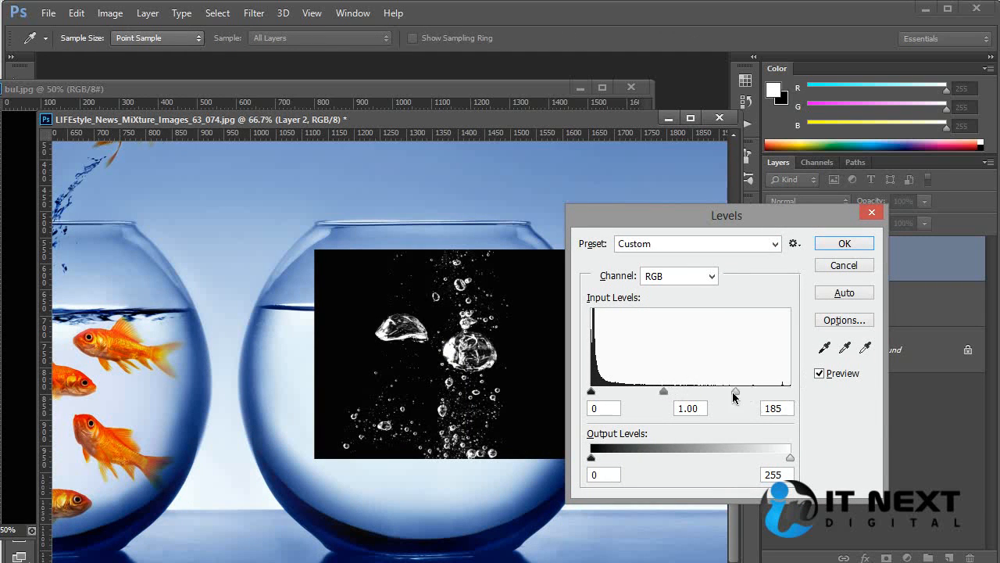
{"action": "left_click_drag", "start_coordinate": [598, 393], "coordinate": [630, 391]}
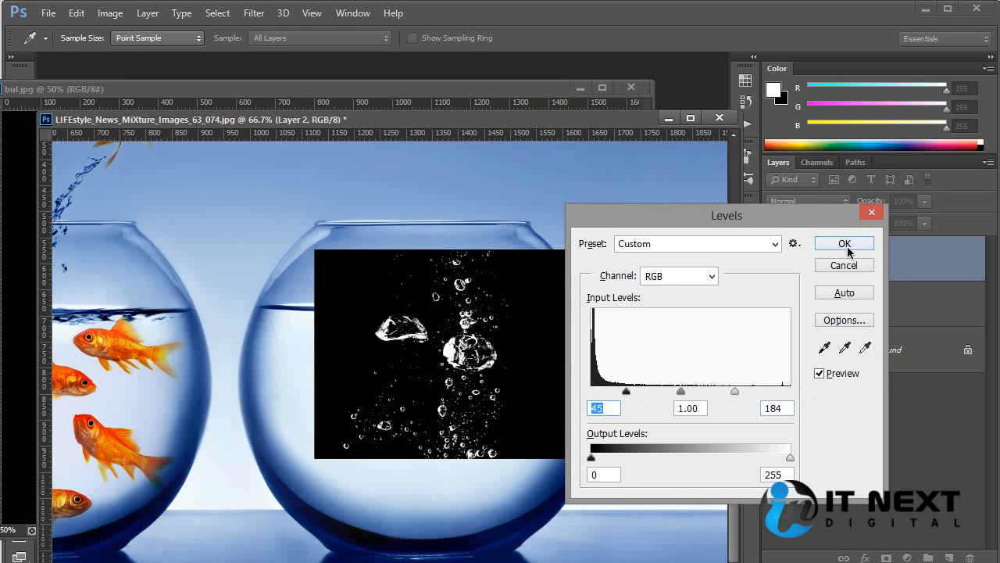
{"action": "left_click", "coordinate": [845, 243]}
Set the bubble layer's blend mode to Screen and move it down around the fish
{"action": "left_click", "coordinate": [828, 201]}
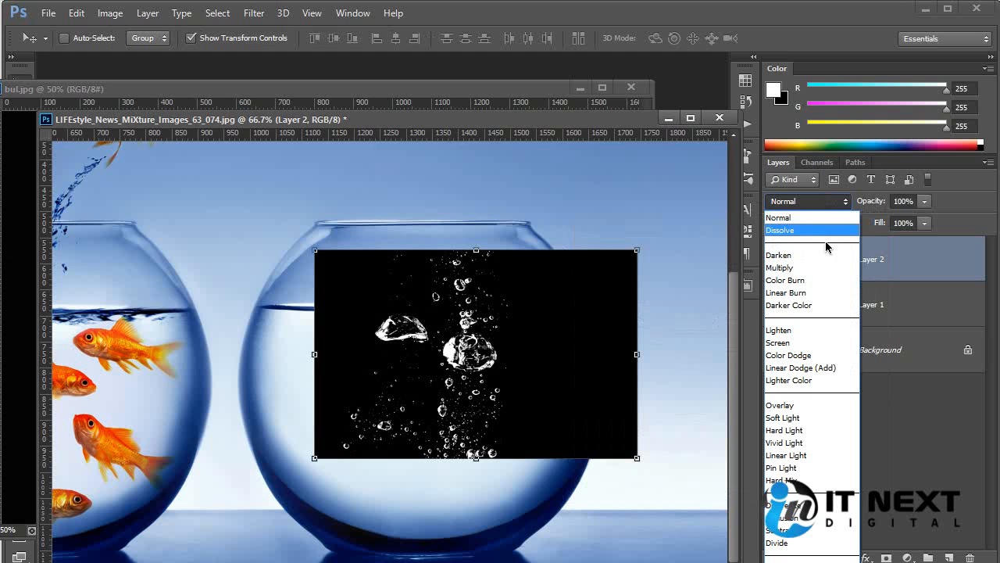
{"action": "left_click", "coordinate": [827, 342]}
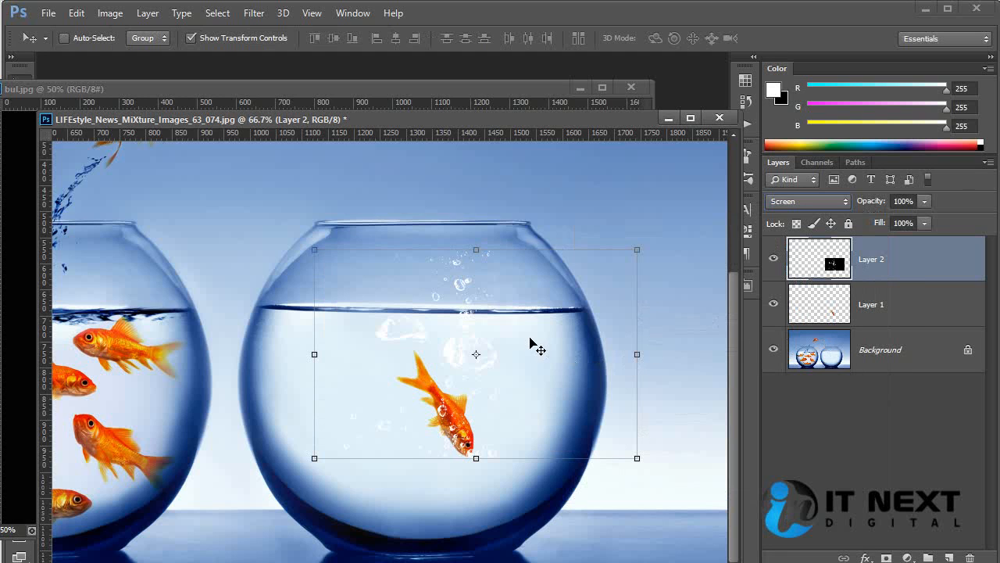
{"action": "left_click_drag", "start_coordinate": [531, 346], "coordinate": [542, 380]}
Scale the bubble layer to about 79% and move it below the waterline, with the large bubbles beside the fish
{"action": "key", "text": "ctrl+plus"}
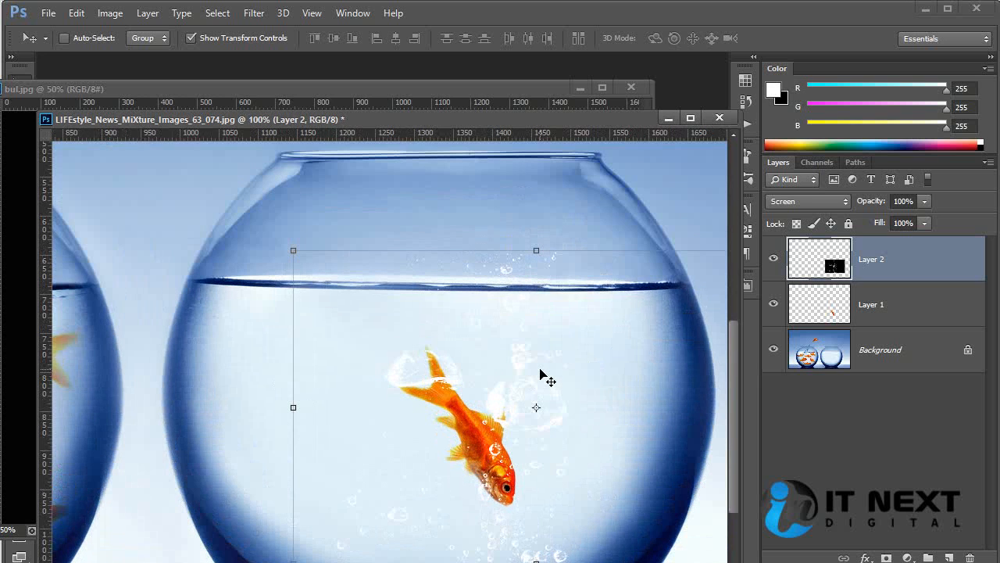
{"action": "left_click_drag", "start_coordinate": [293, 248], "coordinate": [331, 301]}
{"action": "left_click_drag", "start_coordinate": [529, 357], "coordinate": [607, 369]}
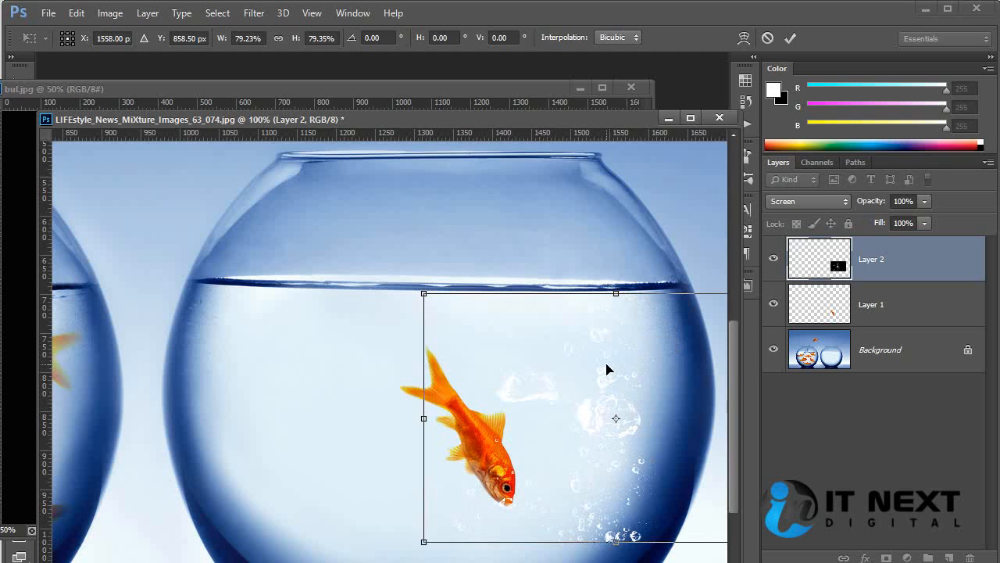
{"action": "key", "text": "Return"}
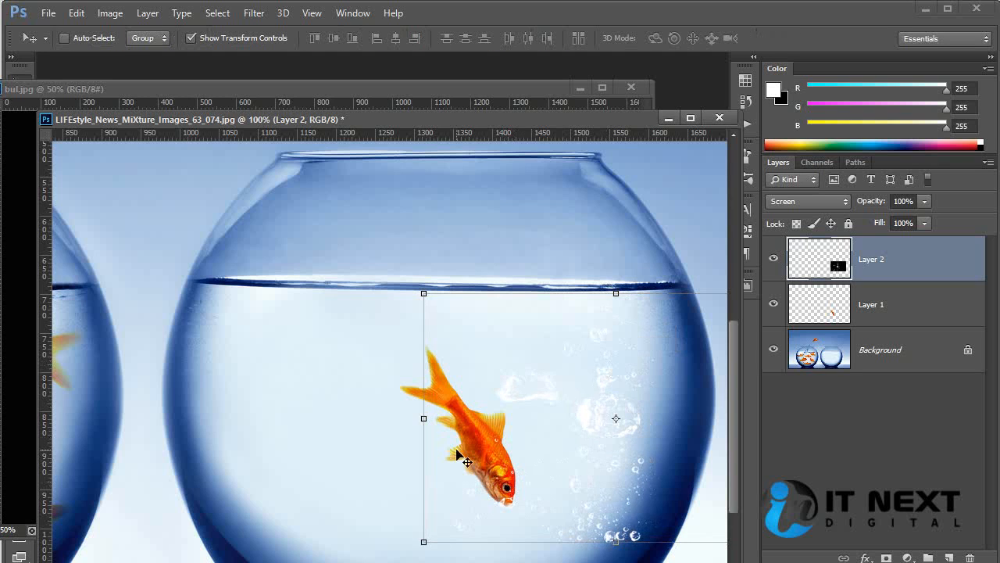
Select the fish on Layer 1 and move it about 102 px right and 8 px down into the bubbles
{"action": "left_click", "coordinate": [272, 380], "text": "ctrl"}
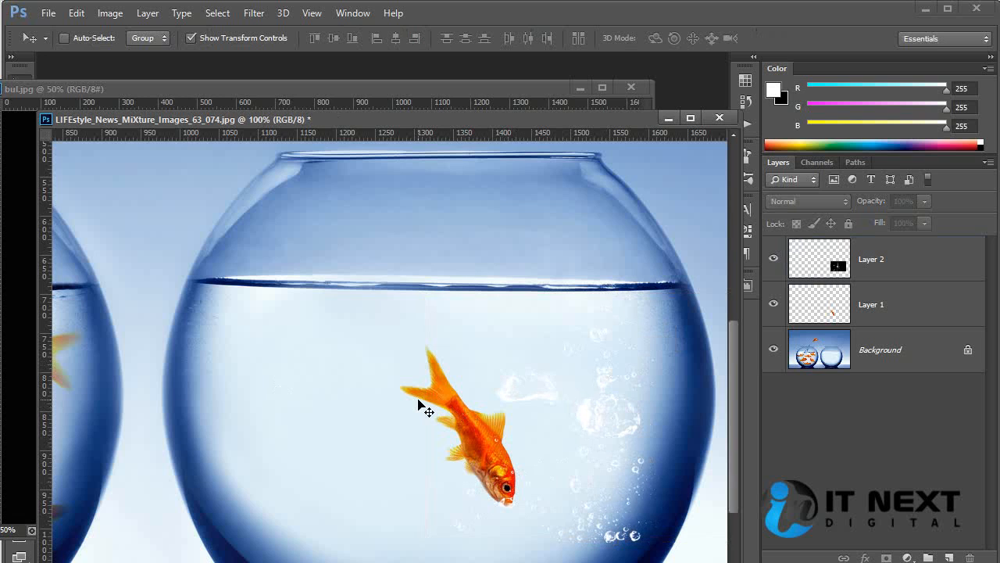
{"action": "left_click", "coordinate": [488, 452], "text": "ctrl"}
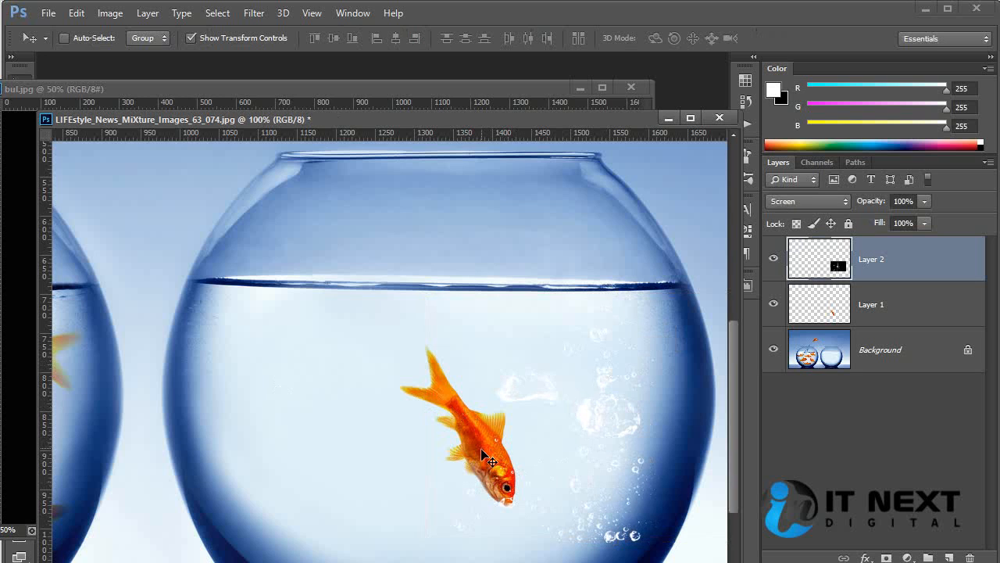
{"action": "left_click", "coordinate": [866, 315]}
{"action": "left_click_drag", "start_coordinate": [493, 448], "coordinate": [572, 454]}
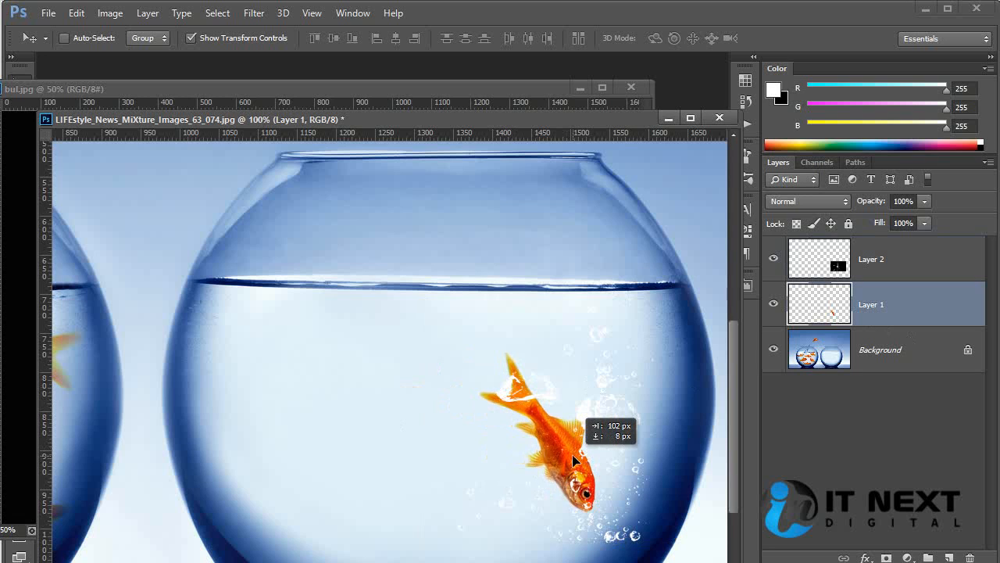
Drop the fish at its new place among the bubbles and select the bubble layer, Layer 2
{"action": "left_click_drag", "start_coordinate": [572, 454], "coordinate": [572, 454]}
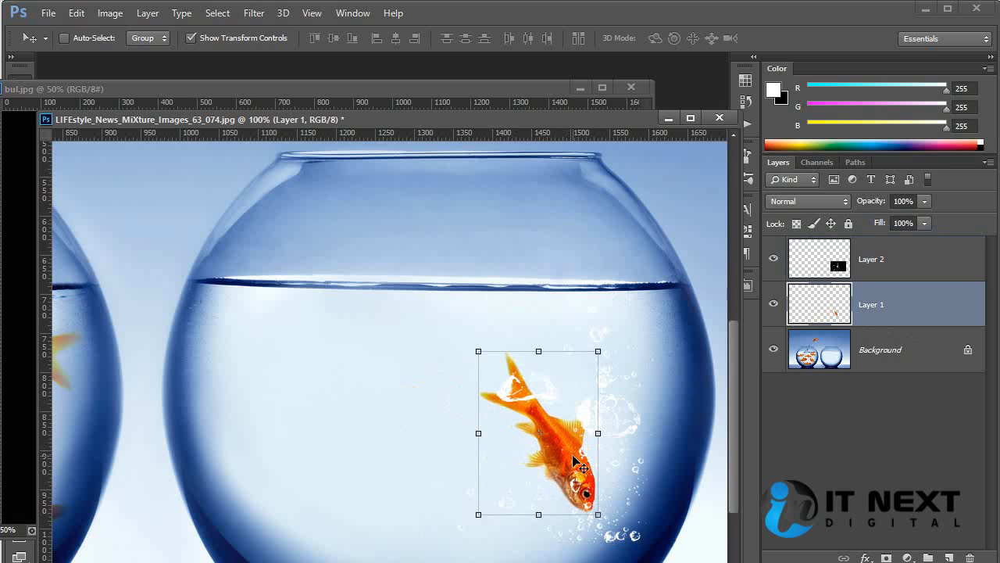
{"action": "left_click", "coordinate": [374, 368], "text": "ctrl"}
{"action": "left_click", "coordinate": [614, 412], "text": "ctrl"}
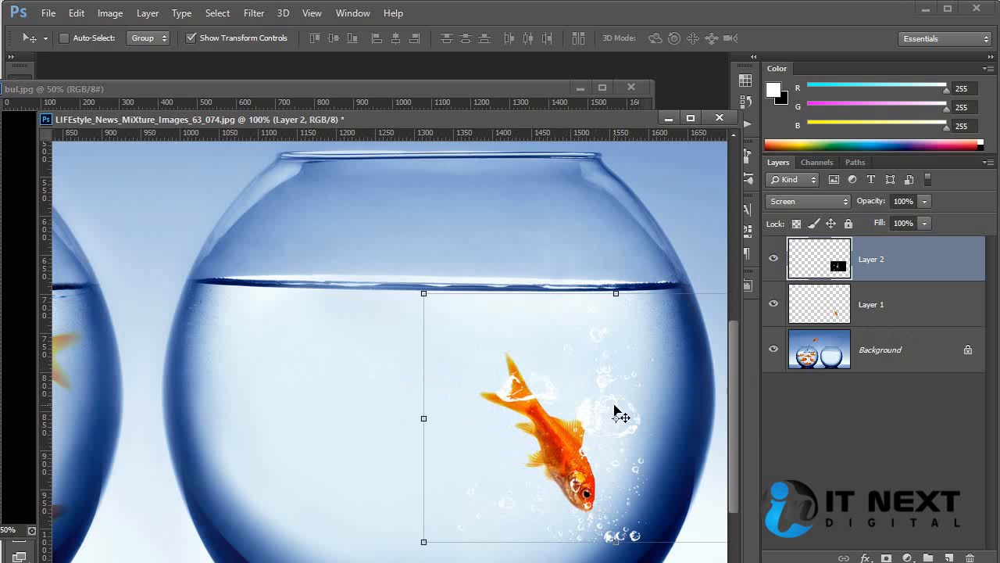
{"action": "key", "text": "ctrl+minus"}
{"action": "key", "text": "ctrl+minus"}
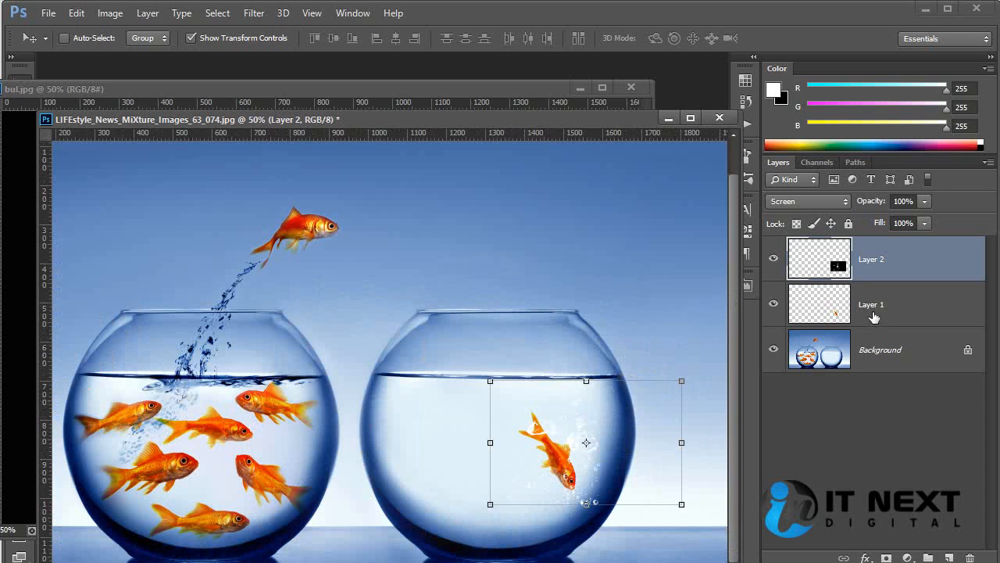
Try the Multiply and Overlay blend modes on the bubble layer, including a small shift over the fish, and restore Screen
{"action": "left_click", "coordinate": [822, 209]}
{"action": "left_click", "coordinate": [813, 266]}
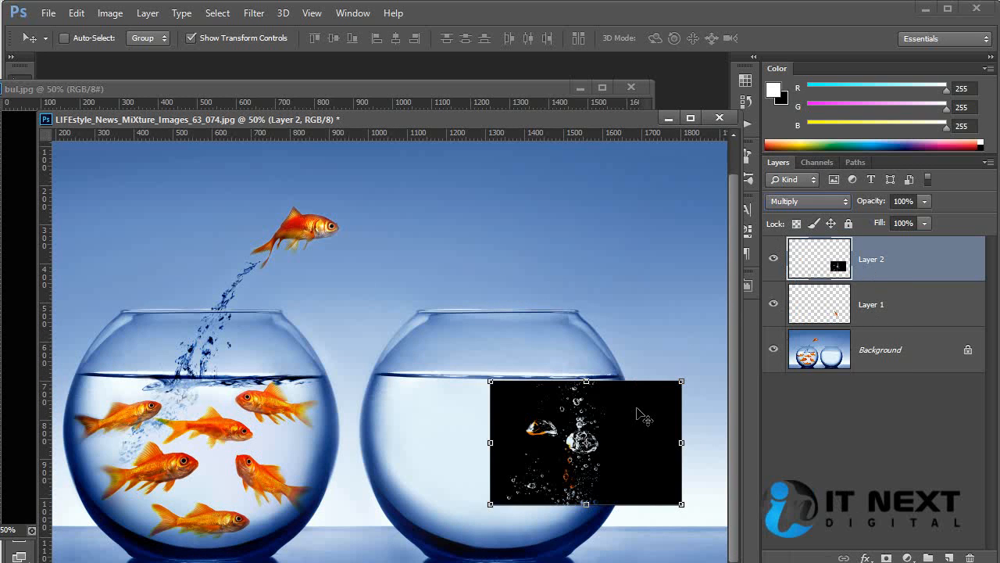
{"action": "left_click", "coordinate": [843, 204]}
{"action": "left_click", "coordinate": [828, 407]}
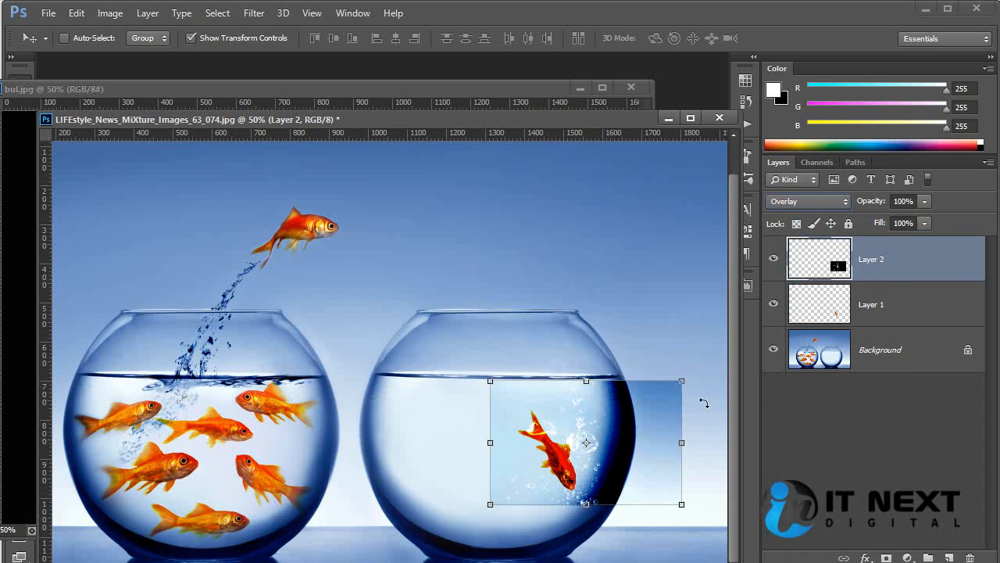
{"action": "mouse_move", "coordinate": [629, 418]}
{"action": "left_mouse_down"}
{"action": "mouse_move", "coordinate": [599, 416]}
{"action": "mouse_move", "coordinate": [626, 416]}
{"action": "left_mouse_up"}
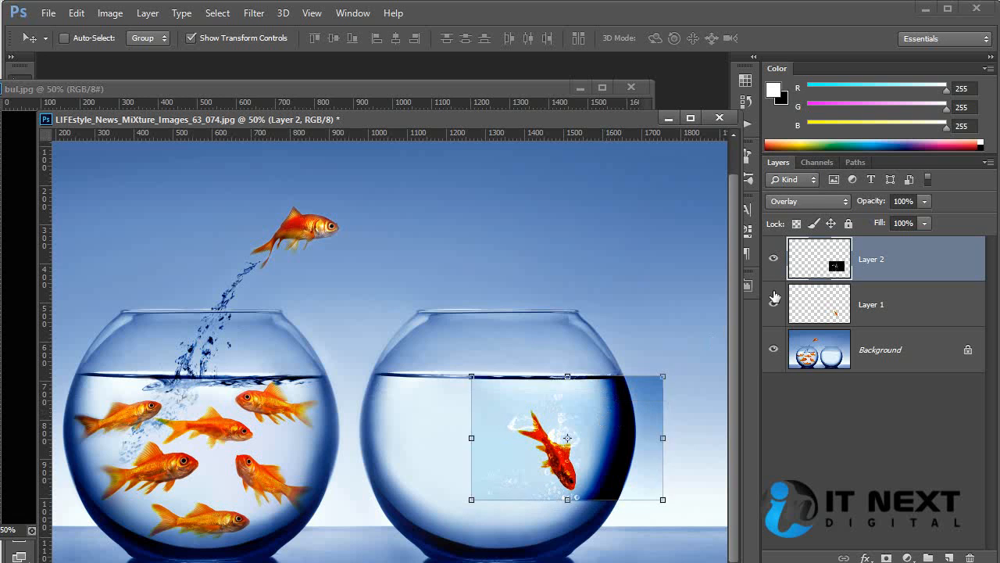
{"action": "left_click", "coordinate": [813, 203]}
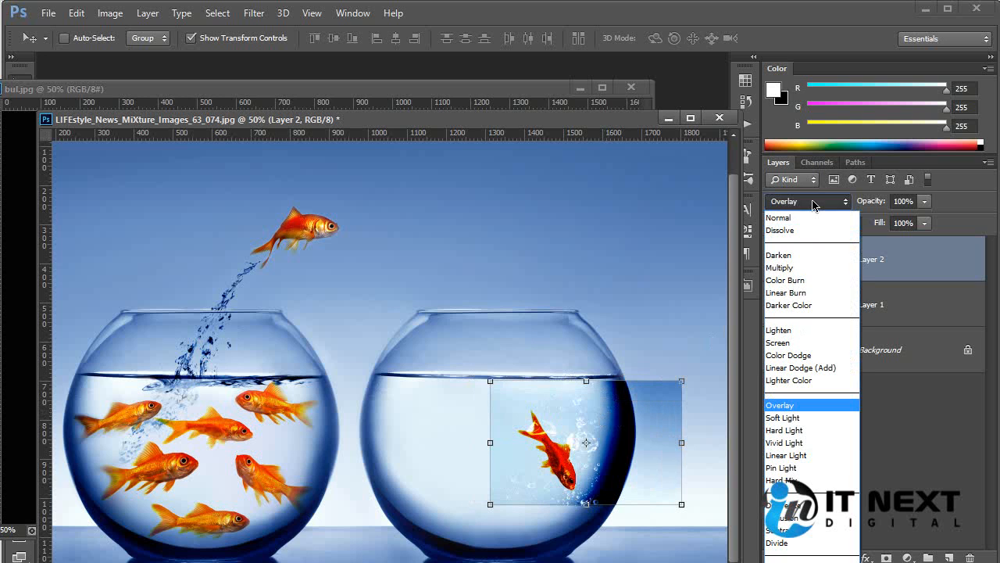
{"action": "left_click", "coordinate": [819, 344]}
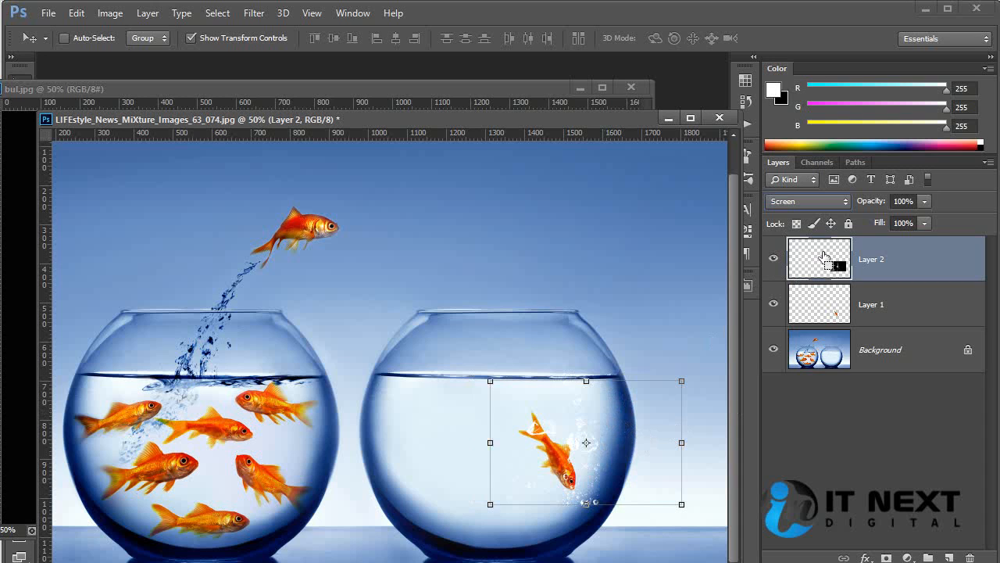
Invert the colors of the bubble layer and set its blend mode to Multiply
{"action": "key", "text": "ctrl+i"}
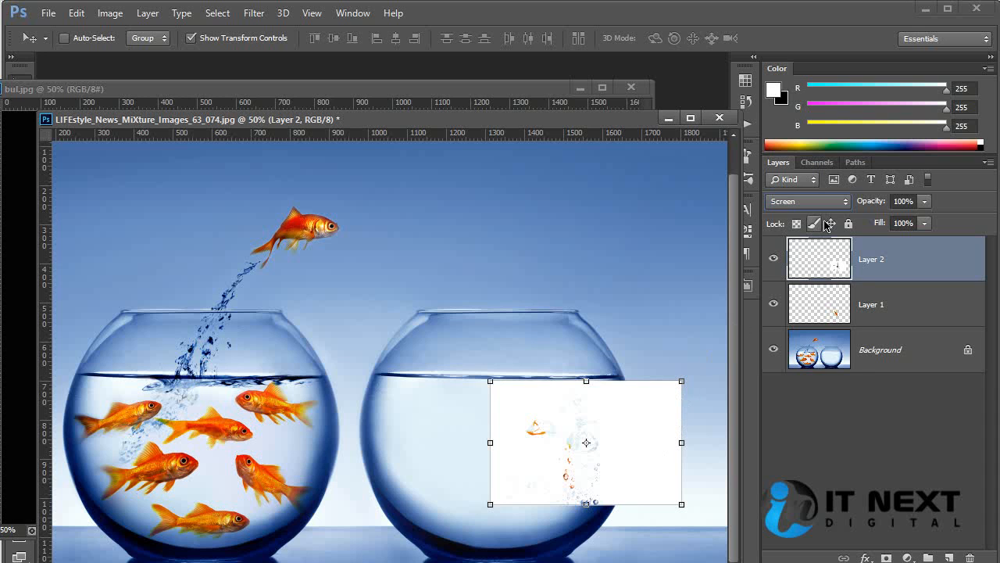
{"action": "left_click", "coordinate": [808, 200]}
{"action": "left_click", "coordinate": [815, 270]}
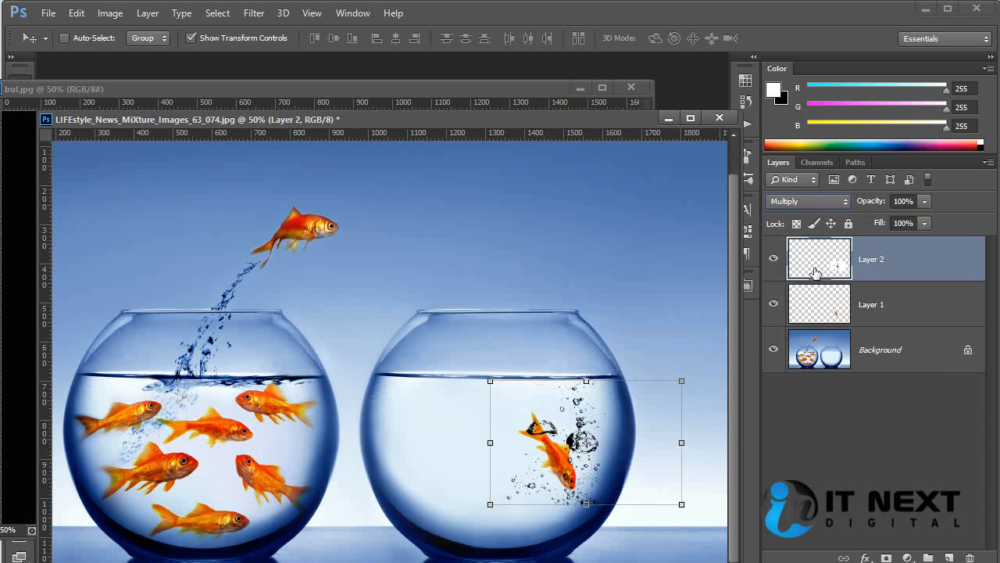
{"action": "left_click", "coordinate": [675, 333], "text": "ctrl"}
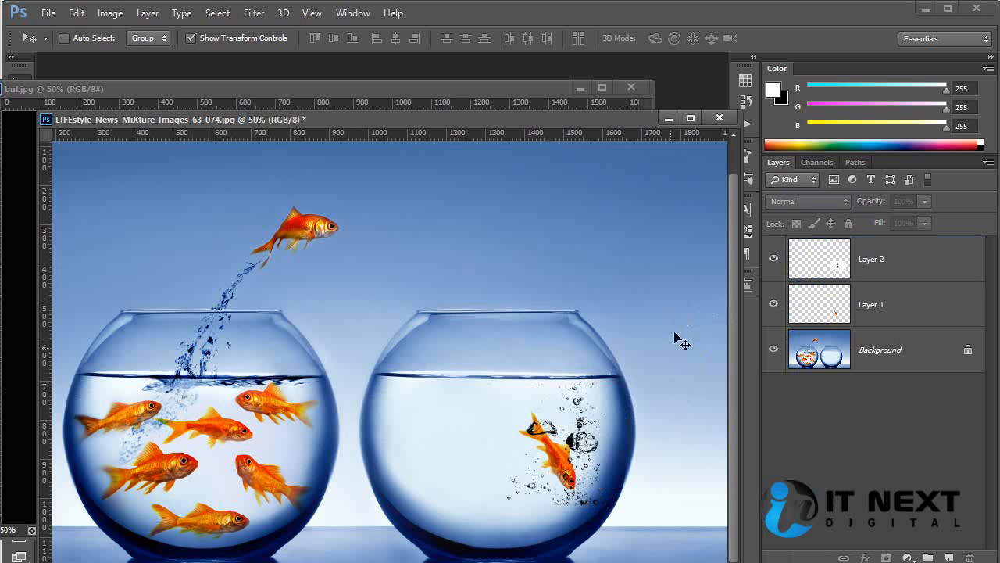
{"action": "left_click", "coordinate": [566, 458], "text": "ctrl"}
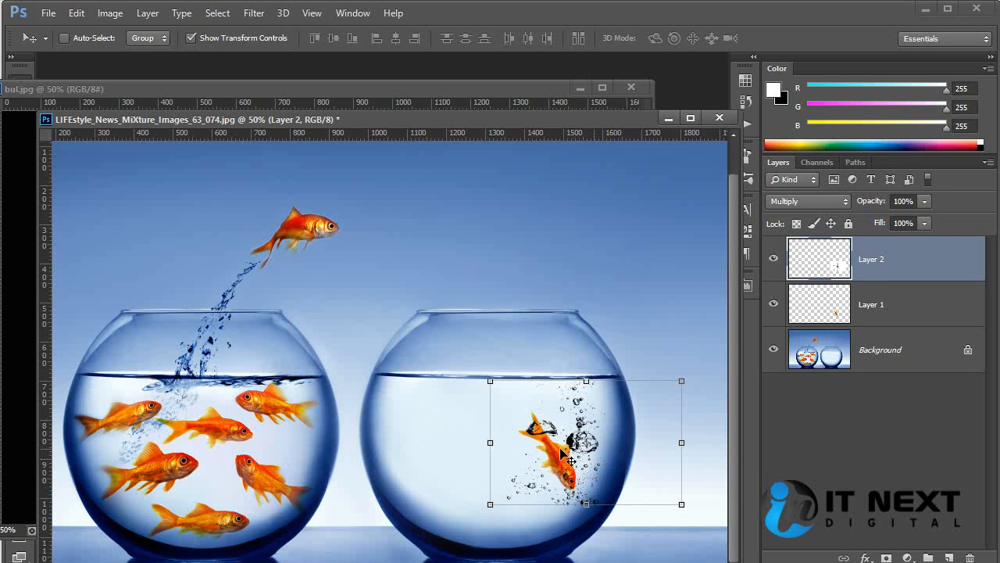
Move the bubble layer left within the second bowl, and move the fish on Layer 1 left so it overlaps the bubbles
{"action": "left_click_drag", "start_coordinate": [594, 456], "coordinate": [554, 464]}
{"action": "left_click", "coordinate": [658, 441], "text": "ctrl"}
{"action": "left_click", "coordinate": [578, 467], "text": "ctrl"}
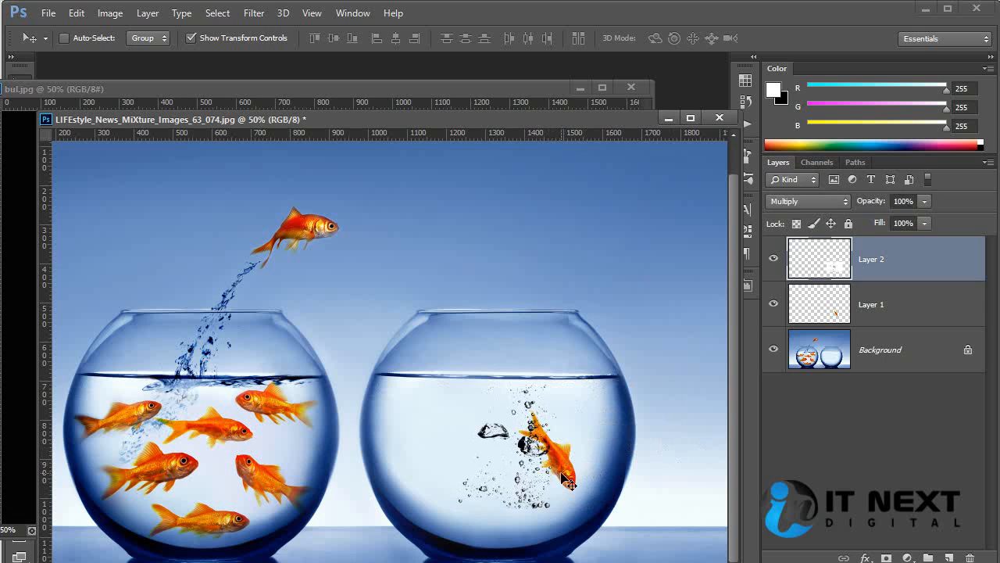
{"action": "left_click", "coordinate": [578, 472], "text": "ctrl"}
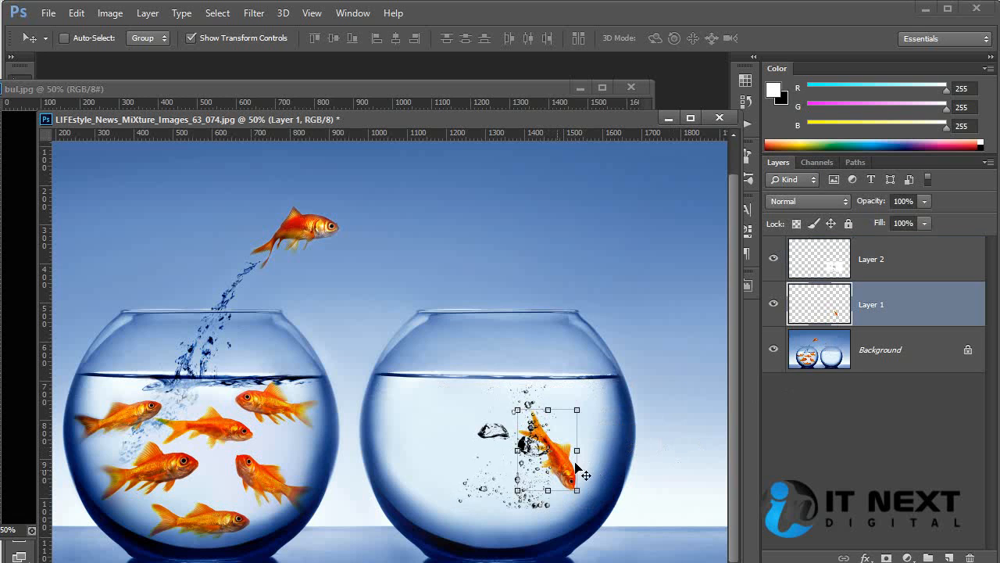
{"action": "mouse_move", "coordinate": [547, 474]}
{"action": "left_mouse_down"}
{"action": "mouse_move", "coordinate": [524, 477]}
{"action": "mouse_move", "coordinate": [506, 464]}
{"action": "mouse_move", "coordinate": [534, 480]}
{"action": "left_mouse_up"}
{"action": "left_click", "coordinate": [643, 451], "text": "ctrl"}
Shift the bubble layer right with Free Transform, keeping it at 100% scale, so the large bubbles sit beside the fish
{"action": "left_click", "coordinate": [541, 440], "text": "ctrl"}
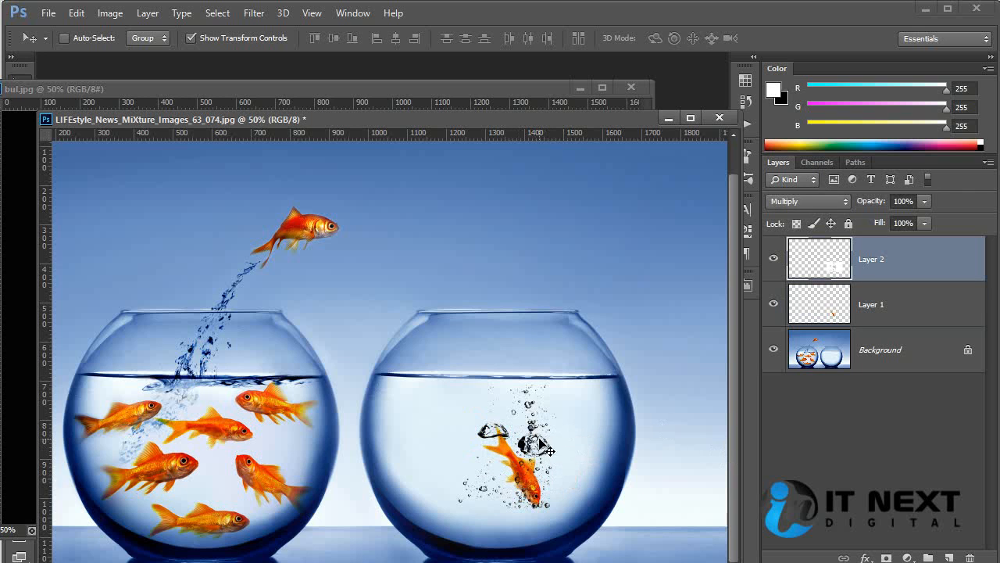
{"action": "key", "text": "ctrl+t"}
{"action": "left_click_drag", "start_coordinate": [559, 442], "coordinate": [572, 445]}
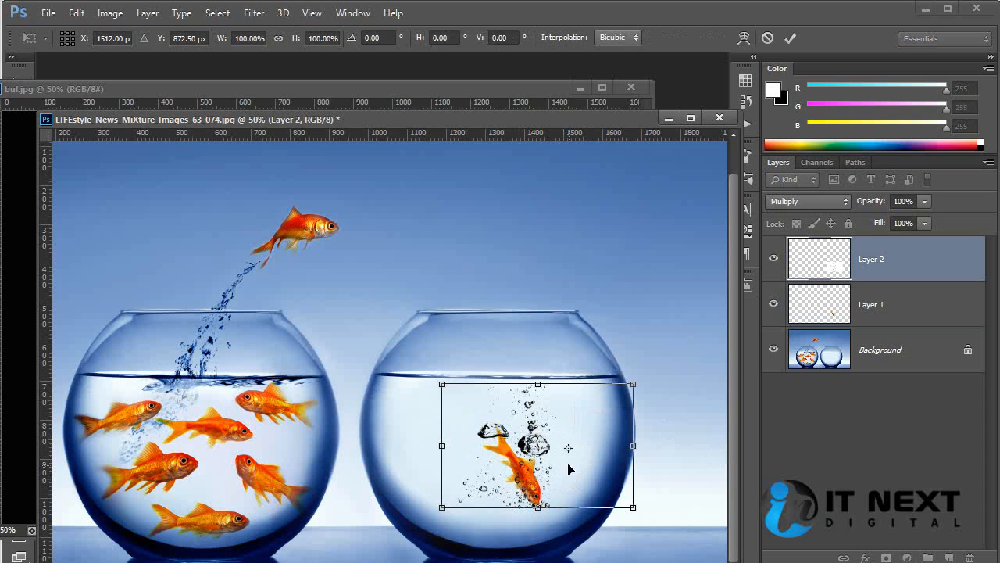
{"action": "left_click_drag", "start_coordinate": [549, 493], "coordinate": [569, 495]}
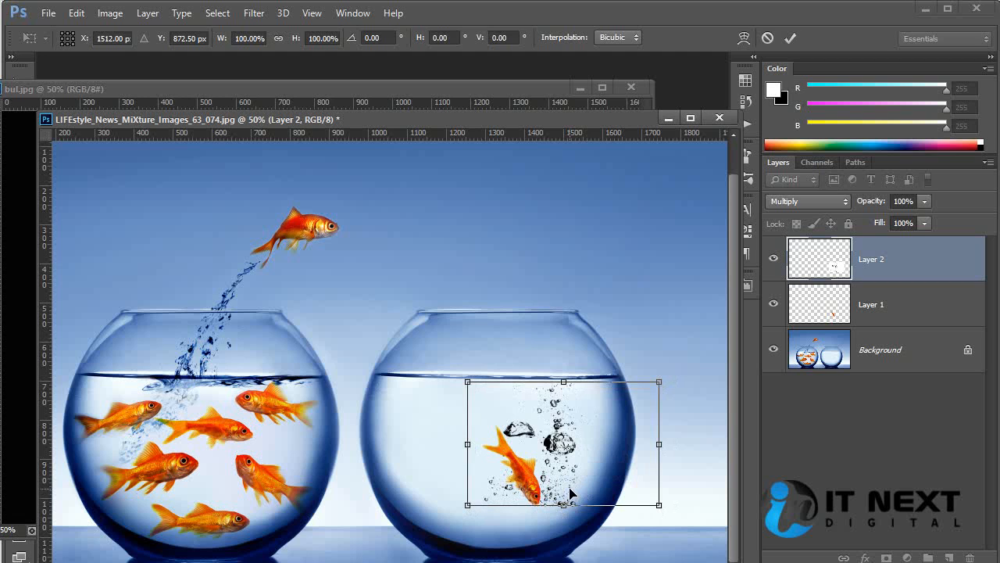
{"action": "key", "text": "Return"}
{"action": "left_click", "coordinate": [675, 436], "text": "ctrl"}
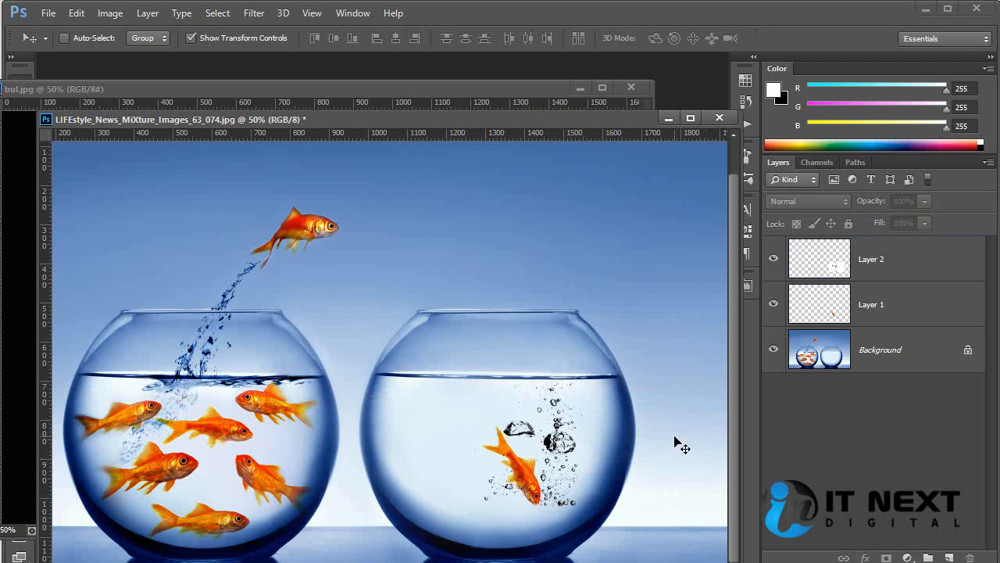
Add a layer mask to the bubble layer and paint out the lowest small bubbles around the fish with a 90 px black brush
{"action": "left_click", "coordinate": [568, 440], "text": "ctrl"}
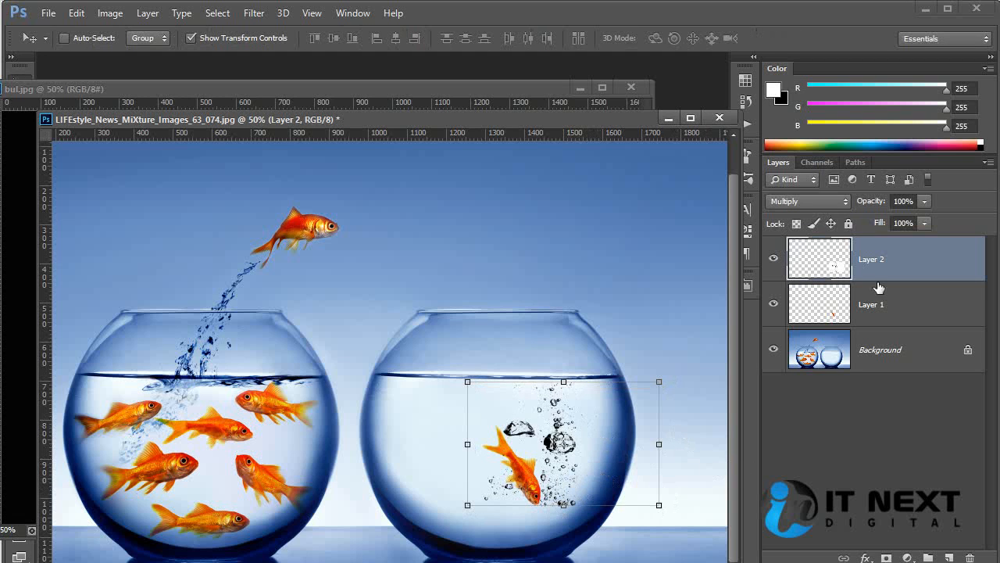
{"action": "left_click", "coordinate": [887, 554]}
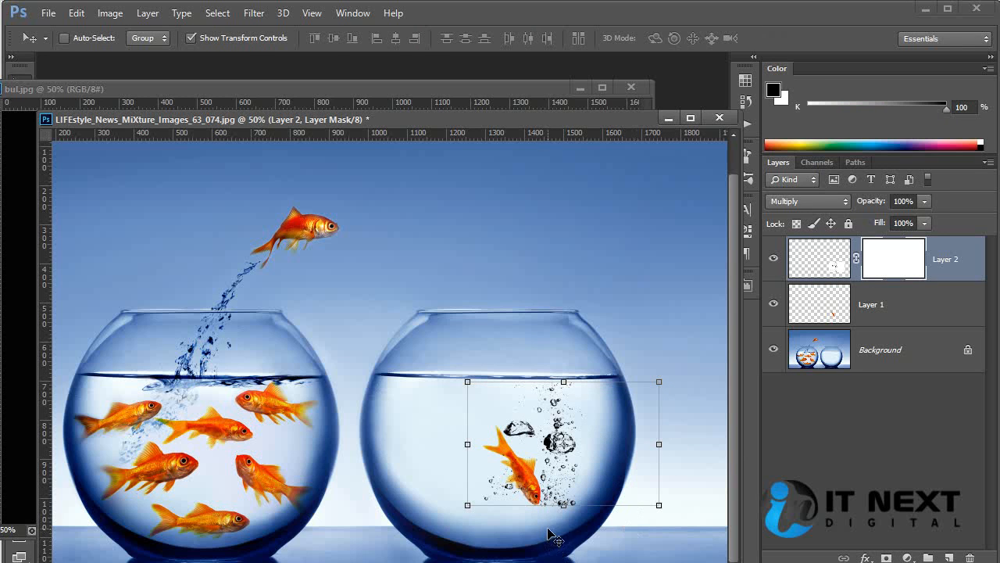
{"action": "key", "text": "b"}
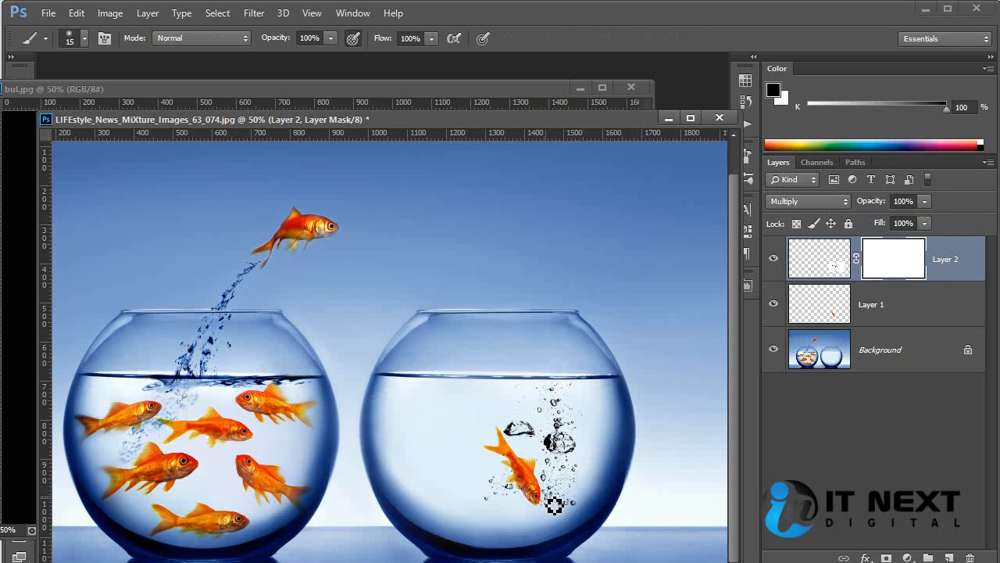
{"action": "left_click", "coordinate": [222, 102]}
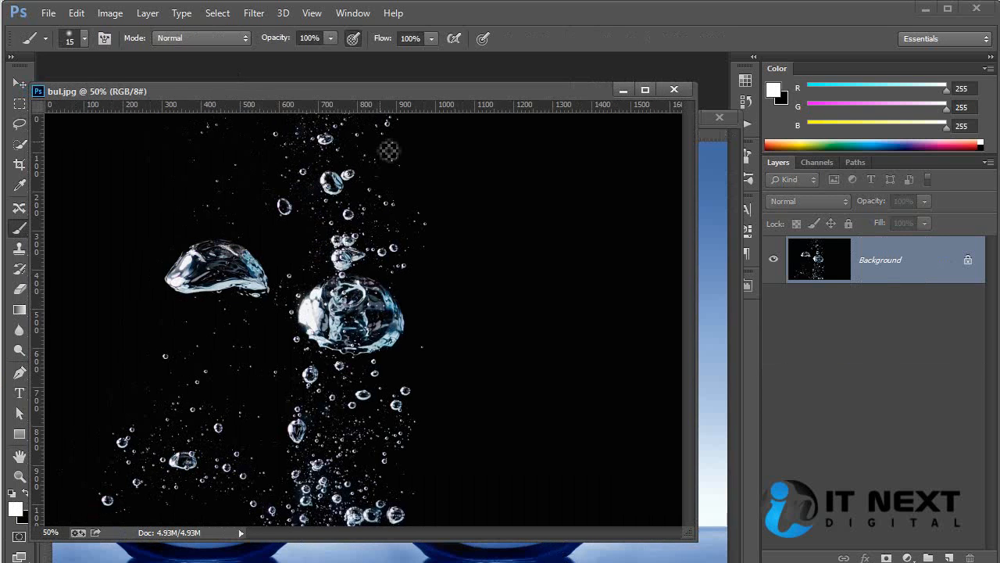
{"action": "left_click", "coordinate": [712, 343]}
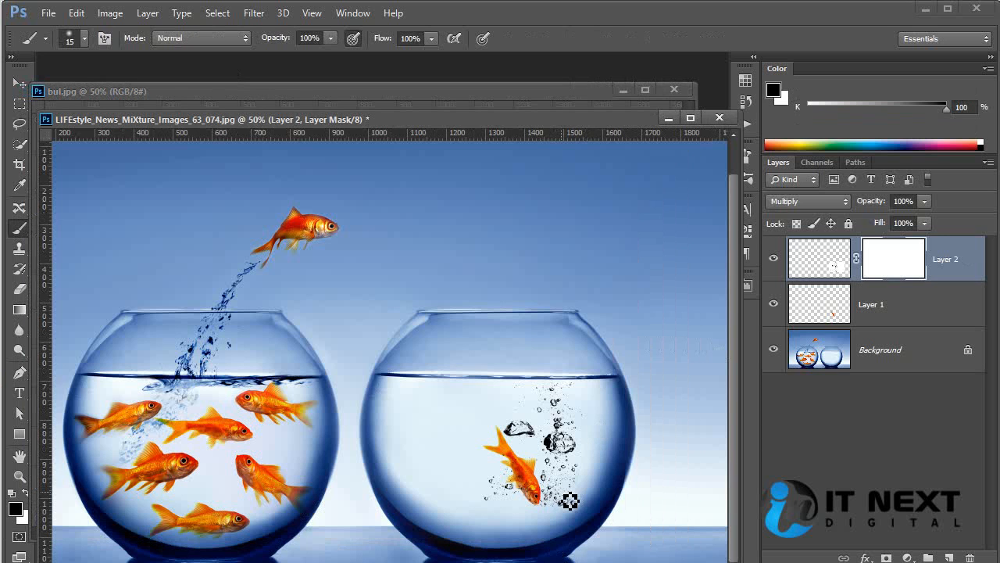
{"action": "key", "text": "bracketright"}
{"action": "key", "text": "bracketright"}
{"action": "key", "text": "bracketright"}
{"action": "key", "text": "bracketright"}
{"action": "key", "text": "bracketright"}
{"action": "key", "text": "bracketright"}
{"action": "key", "text": "bracketright"}
{"action": "key", "text": "bracketright"}
{"action": "left_click_drag", "start_coordinate": [523, 520], "coordinate": [566, 497]}
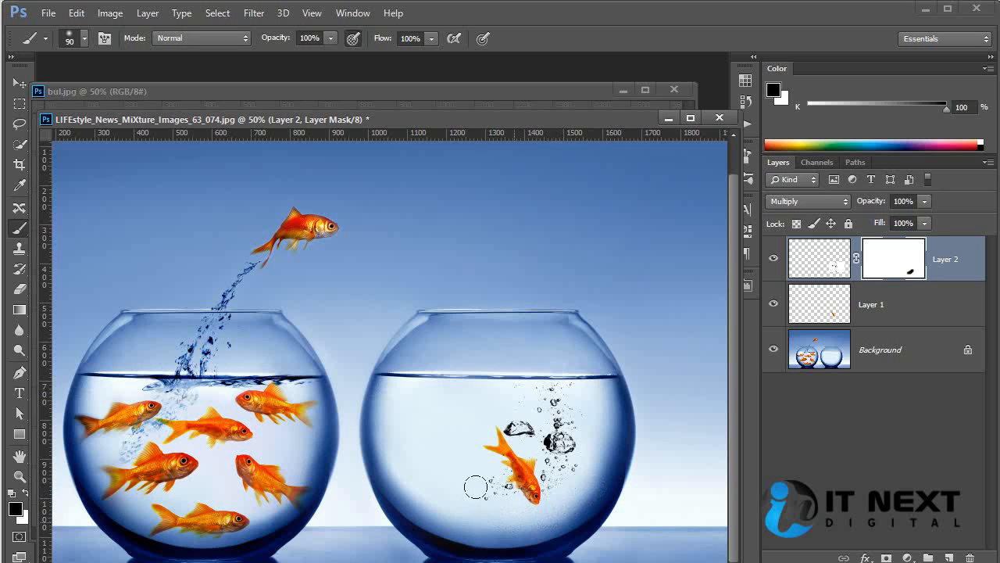
{"action": "mouse_move", "coordinate": [476, 487]}
{"action": "left_mouse_down"}
{"action": "mouse_move", "coordinate": [471, 497]}
{"action": "mouse_move", "coordinate": [471, 476]}
{"action": "left_mouse_up"}
Undo the mask painting and the layer mask on the bubble layer
{"action": "key", "text": "ctrl+plus"}
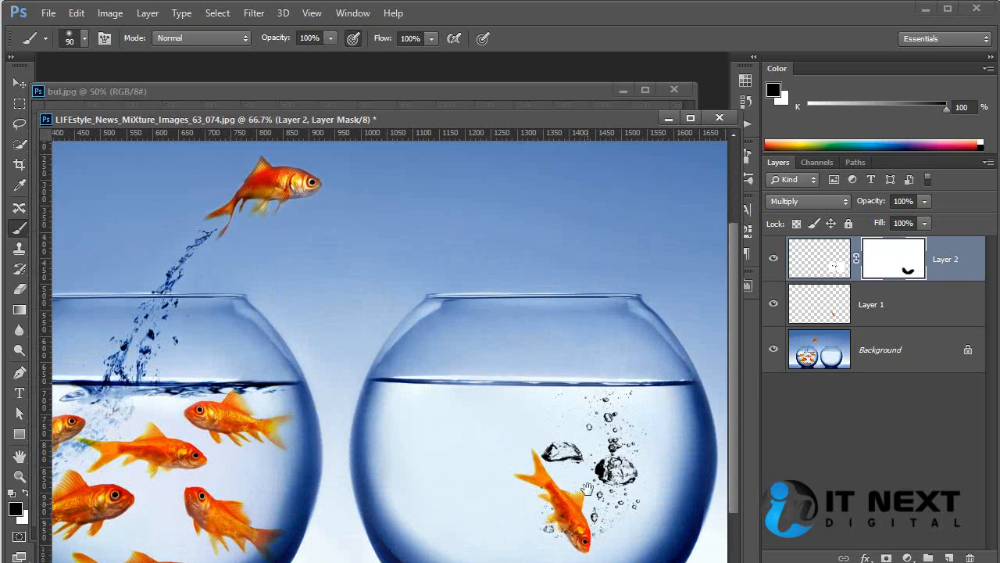
{"action": "mouse_move", "coordinate": [587, 488]}
{"action": "left_mouse_down"}
{"action": "mouse_move", "coordinate": [570, 408]}
{"action": "mouse_move", "coordinate": [446, 351]}
{"action": "left_mouse_up"}
{"action": "key", "text": "ctrl+plus"}
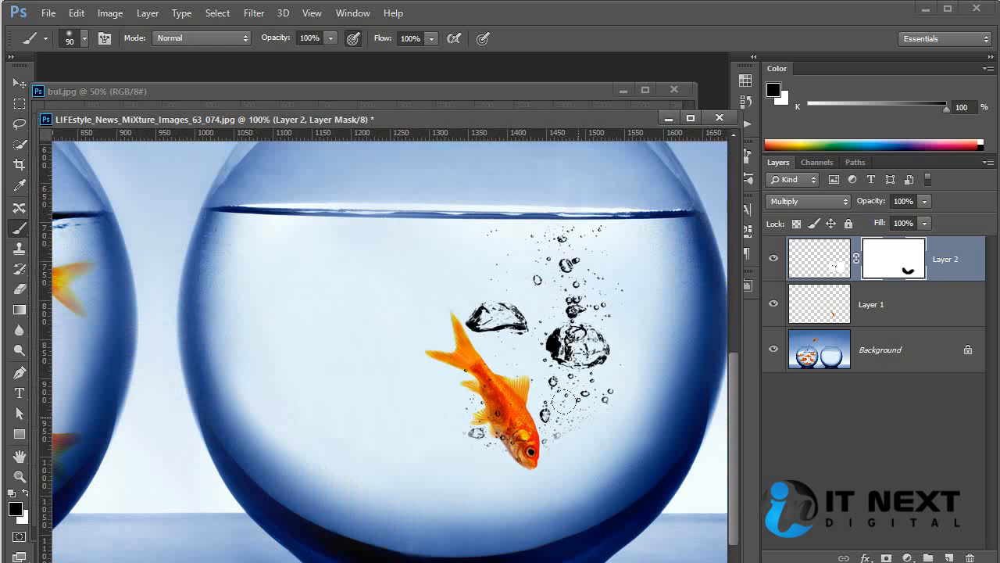
{"action": "key", "text": "ctrl+alt+z"}
{"action": "key", "text": "ctrl+alt+z"}
{"action": "key", "text": "ctrl+alt+z"}
{"action": "key", "text": "ctrl+alt+z"}
{"action": "key", "text": "ctrl+alt+z"}
{"action": "key", "text": "ctrl+alt+z"}
{"action": "key", "text": "ctrl+alt+z"}
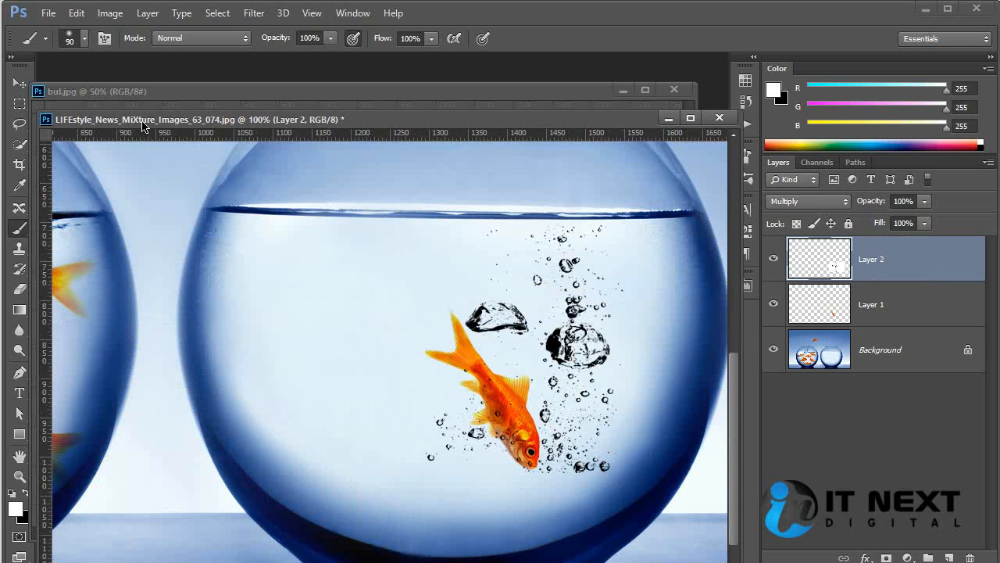
Paint white over the lowest bubbles on either side of the fish on Layer 2, using a 30 px brush with 77% hardness
{"action": "left_click", "coordinate": [85, 38]}
{"action": "left_click_drag", "start_coordinate": [97, 122], "coordinate": [160, 128]}
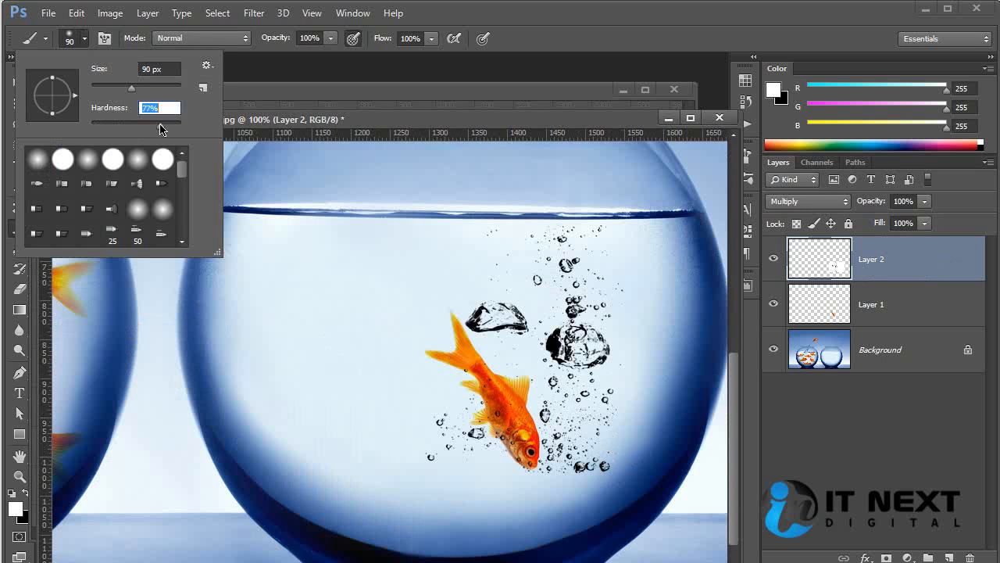
{"action": "left_click", "coordinate": [458, 118]}
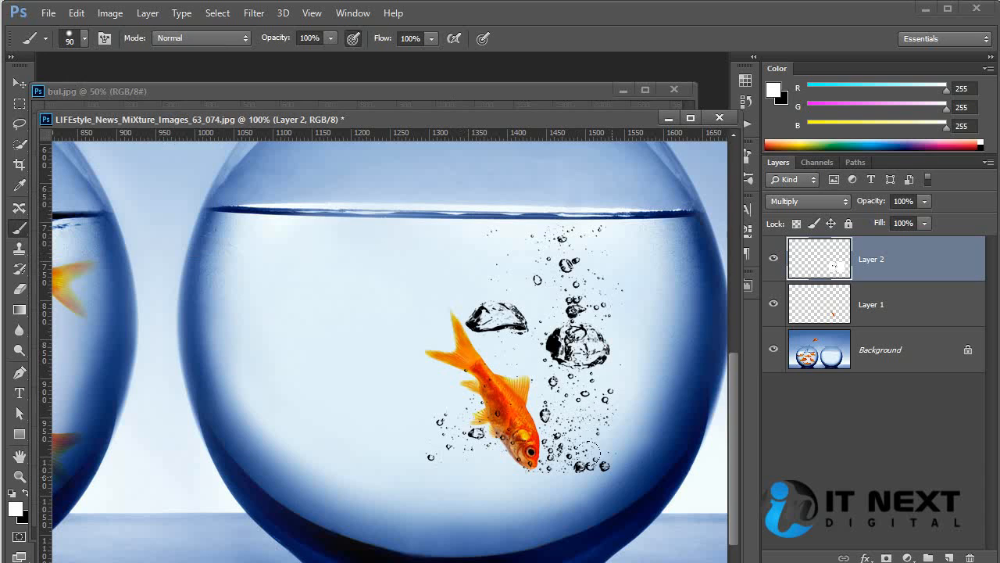
{"action": "key", "text": "bracketleft"}
{"action": "key", "text": "bracketleft"}
{"action": "key", "text": "bracketleft"}
{"action": "key", "text": "bracketleft"}
{"action": "key", "text": "bracketleft"}
{"action": "key", "text": "bracketleft"}
{"action": "key", "text": "bracketleft"}
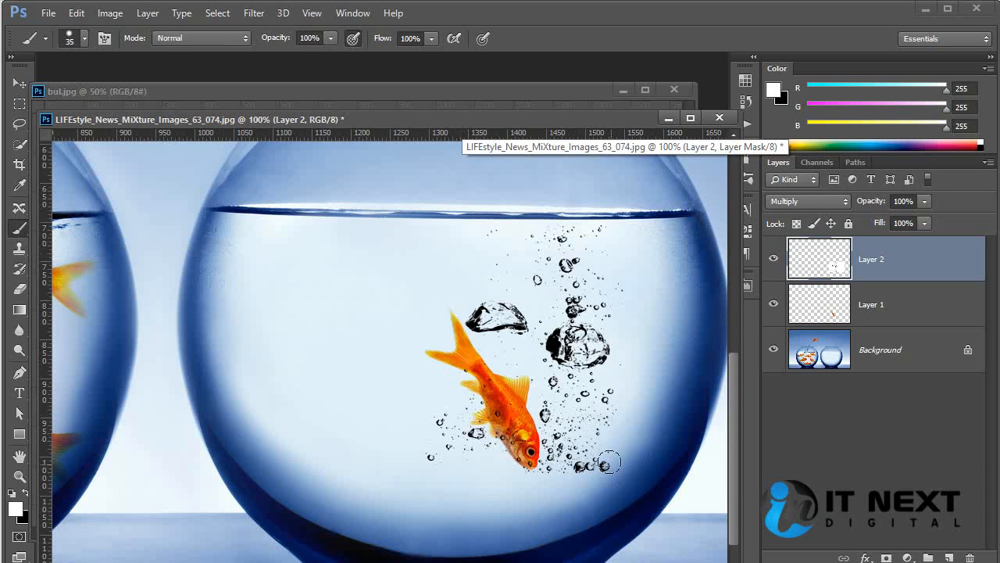
{"action": "key", "text": "bracketleft"}
{"action": "left_click_drag", "start_coordinate": [609, 462], "coordinate": [574, 469]}
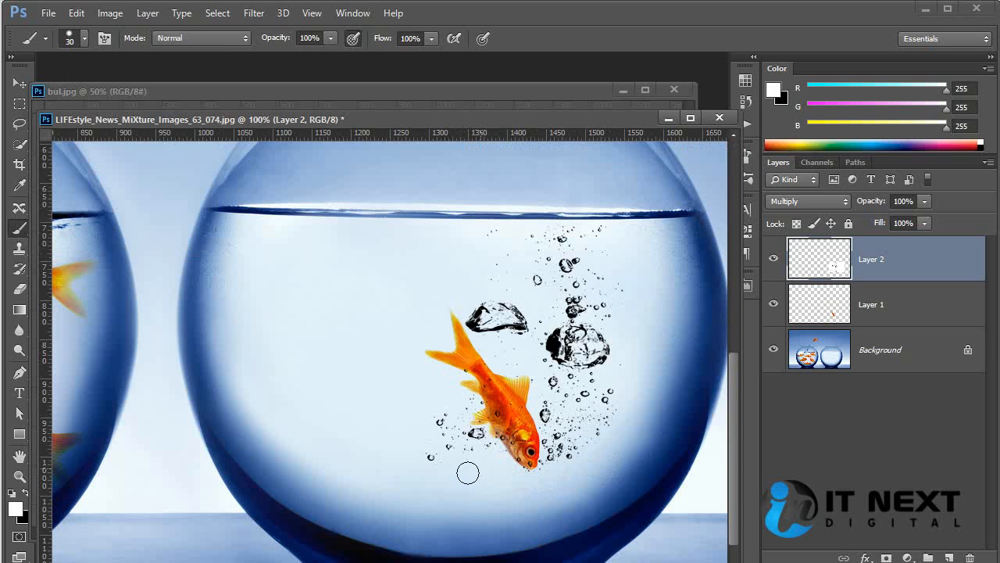
{"action": "mouse_move", "coordinate": [451, 461]}
{"action": "left_mouse_down"}
{"action": "mouse_move", "coordinate": [443, 446]}
{"action": "mouse_move", "coordinate": [428, 472]}
{"action": "left_mouse_up"}
Convert the bubble layer, Layer 2, to a Smart Object
{"action": "mouse_move", "coordinate": [604, 359]}
{"action": "left_mouse_down"}
{"action": "mouse_move", "coordinate": [555, 383]}
{"action": "mouse_move", "coordinate": [564, 369]}
{"action": "mouse_move", "coordinate": [651, 351]}
{"action": "left_mouse_up"}
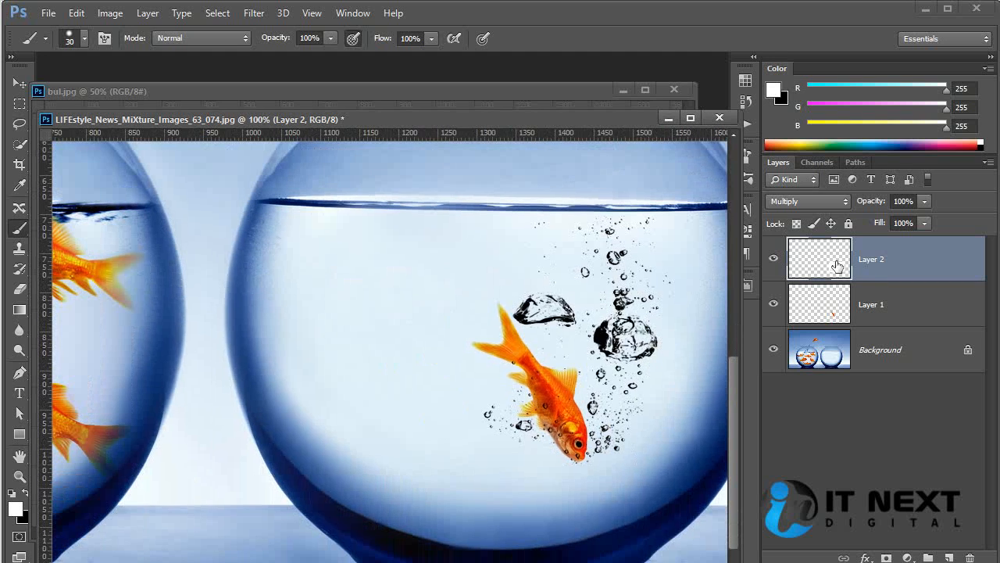
{"action": "right_click", "coordinate": [911, 268]}
{"action": "left_click", "coordinate": [952, 288]}
Add a Hue/Saturation adjustment layer above the bubble layer and clip it to Layer 2
{"action": "left_click", "coordinate": [907, 557]}
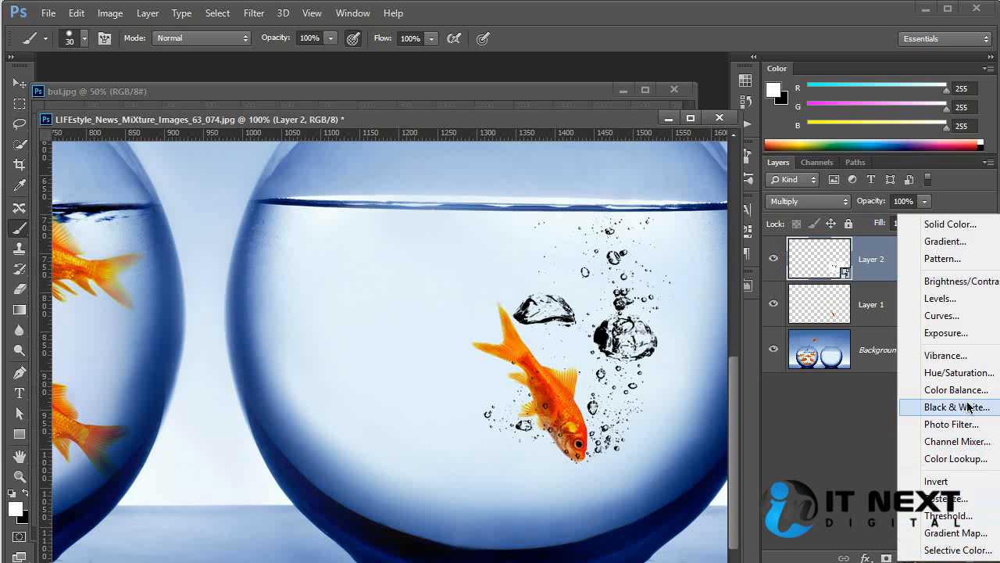
{"action": "left_click", "coordinate": [959, 373]}
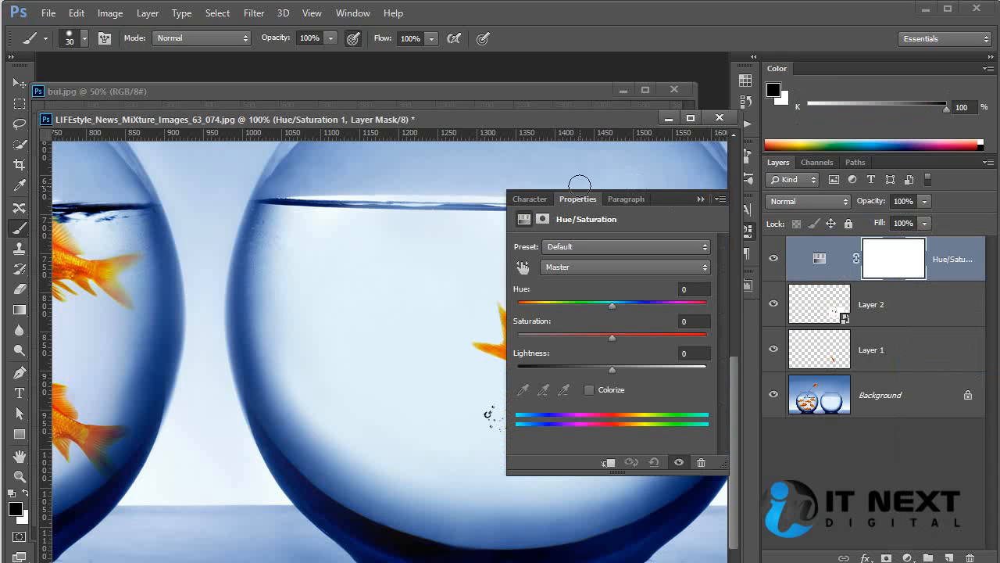
{"action": "left_click", "coordinate": [584, 202]}
{"action": "left_click", "coordinate": [856, 282], "text": "alt"}
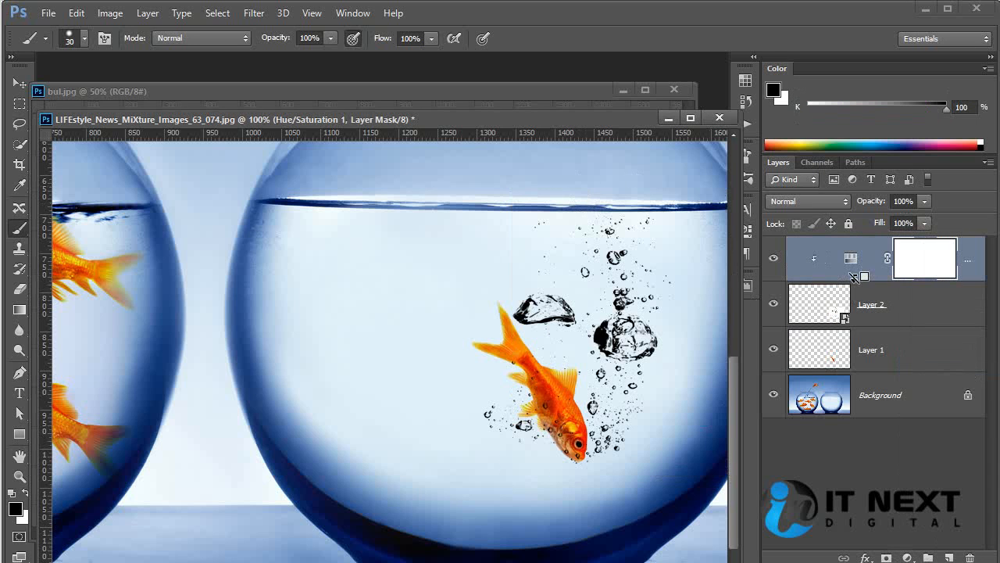
Colorize the bubbles in the clipped Hue/Saturation adjustment, shifting the hue to a water-like blue and raising the saturation above 25
{"action": "left_click", "coordinate": [854, 266]}
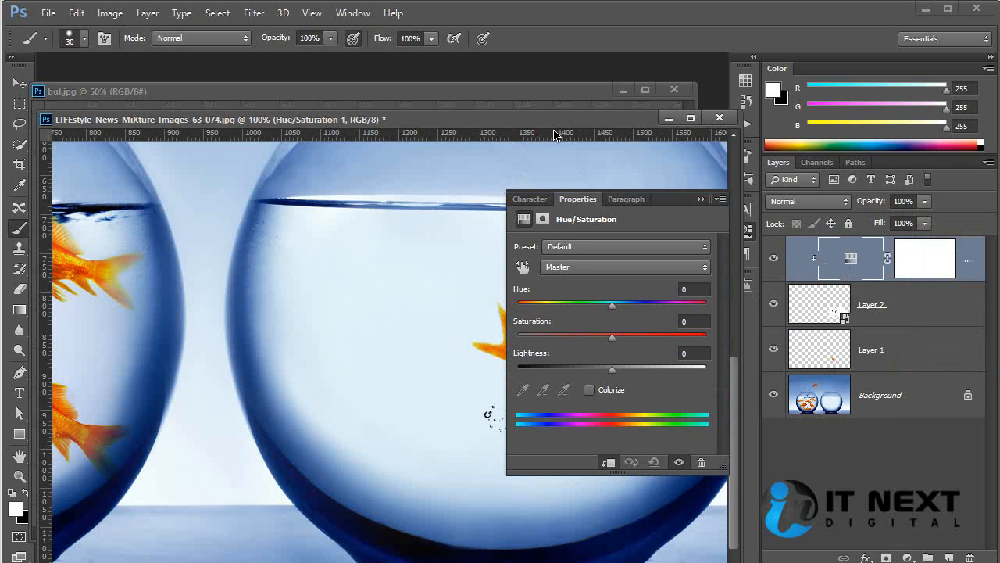
{"action": "left_click_drag", "start_coordinate": [456, 182], "coordinate": [214, 203]}
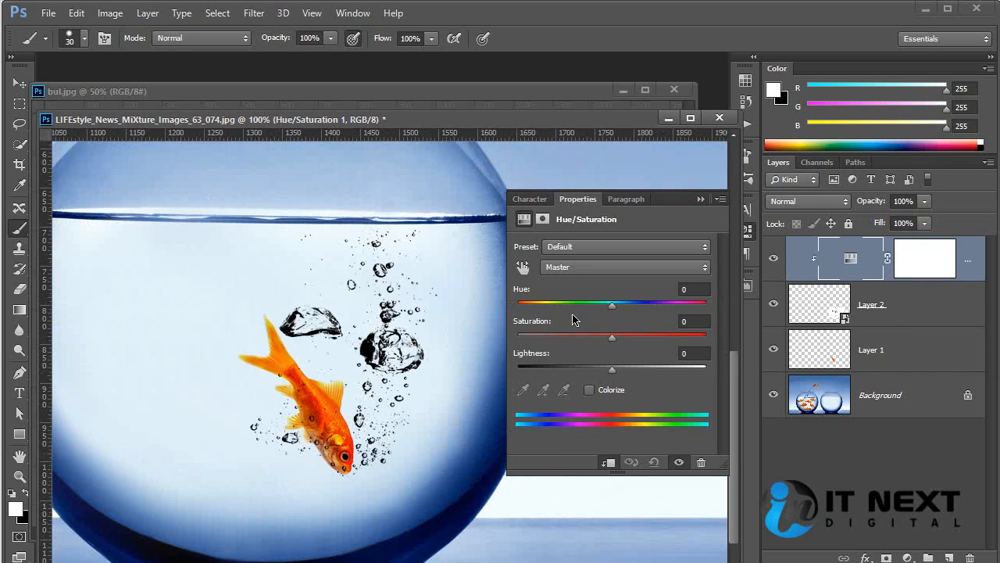
{"action": "left_click", "coordinate": [591, 389]}
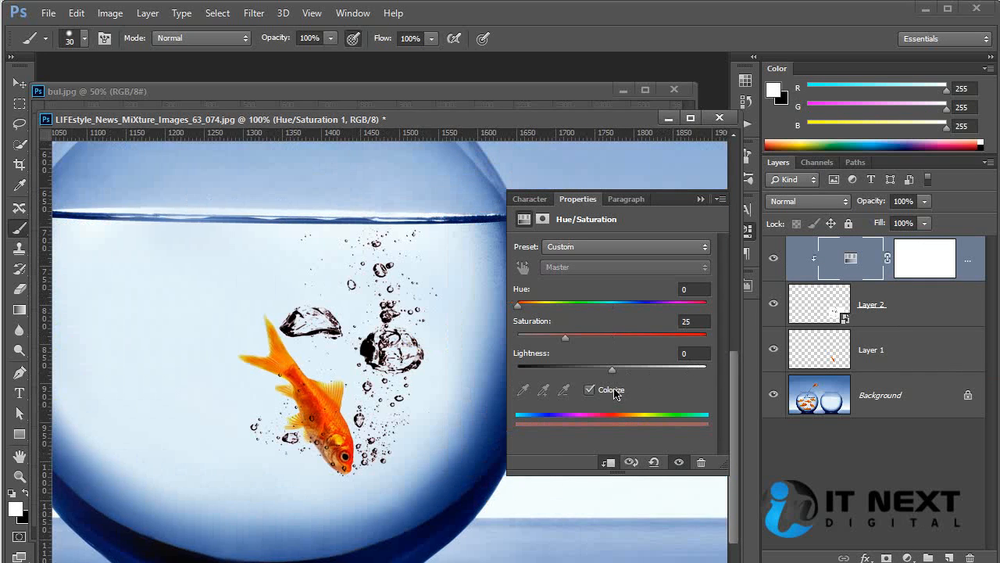
{"action": "left_click_drag", "start_coordinate": [518, 306], "coordinate": [625, 315]}
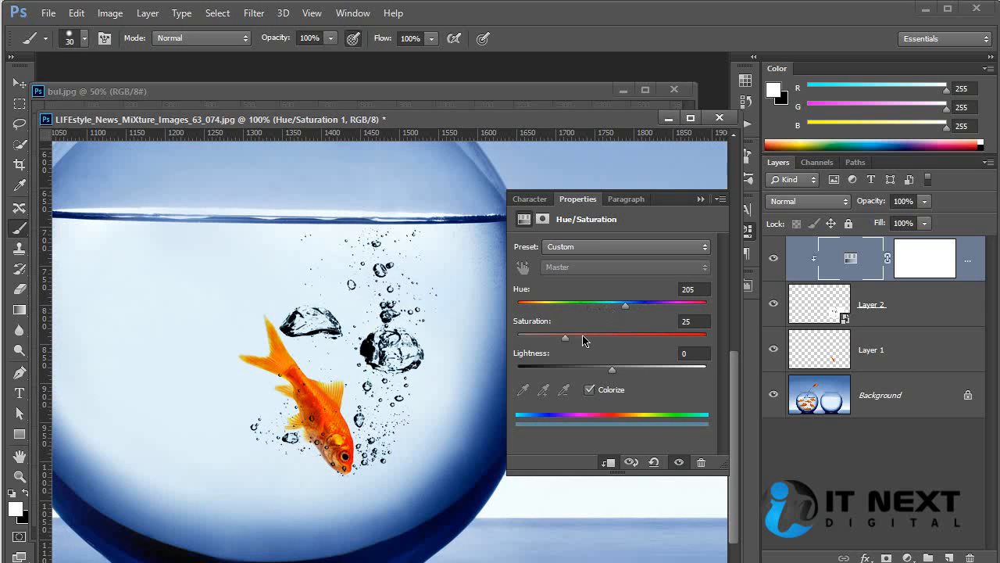
{"action": "left_click_drag", "start_coordinate": [566, 347], "coordinate": [625, 348]}
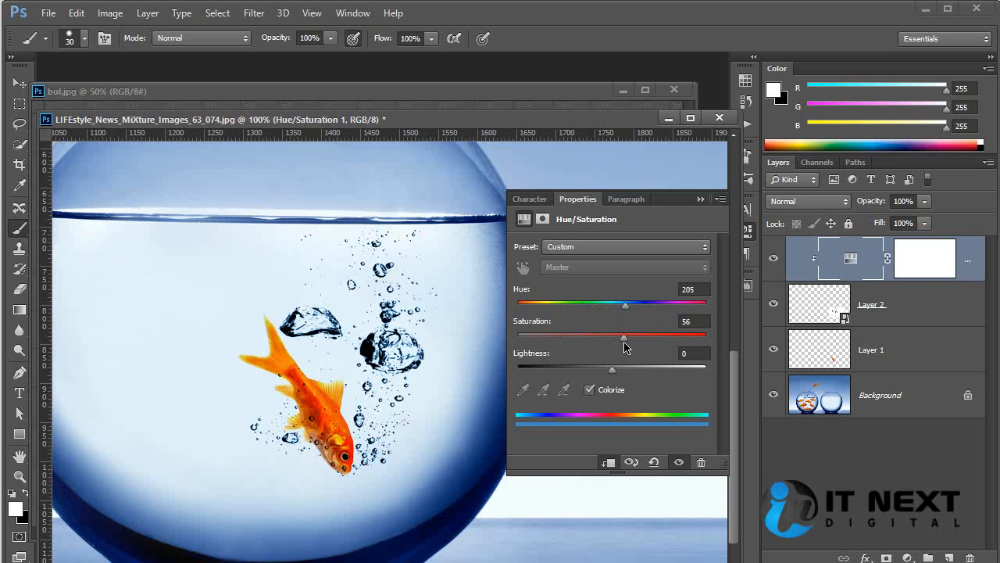
{"action": "left_click", "coordinate": [577, 200]}
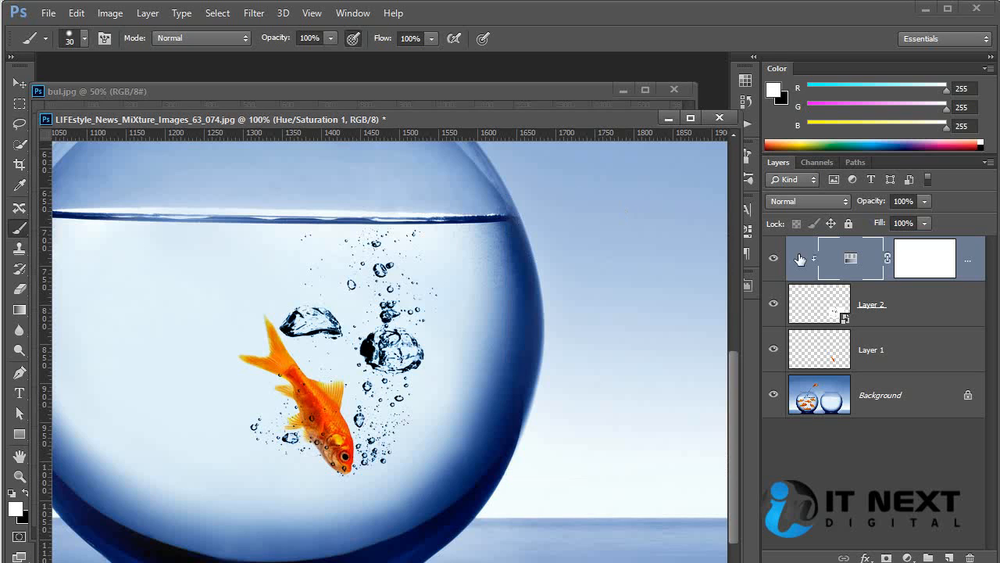
Compare the bubbles with and without the Hue/Saturation adjustment, and check both fishbowls at 50% zoom with no layer selected
{"action": "left_click", "coordinate": [774, 260]}
{"action": "left_click", "coordinate": [774, 261]}
{"action": "key", "text": "ctrl+minus"}
{"action": "key", "text": "ctrl+minus"}
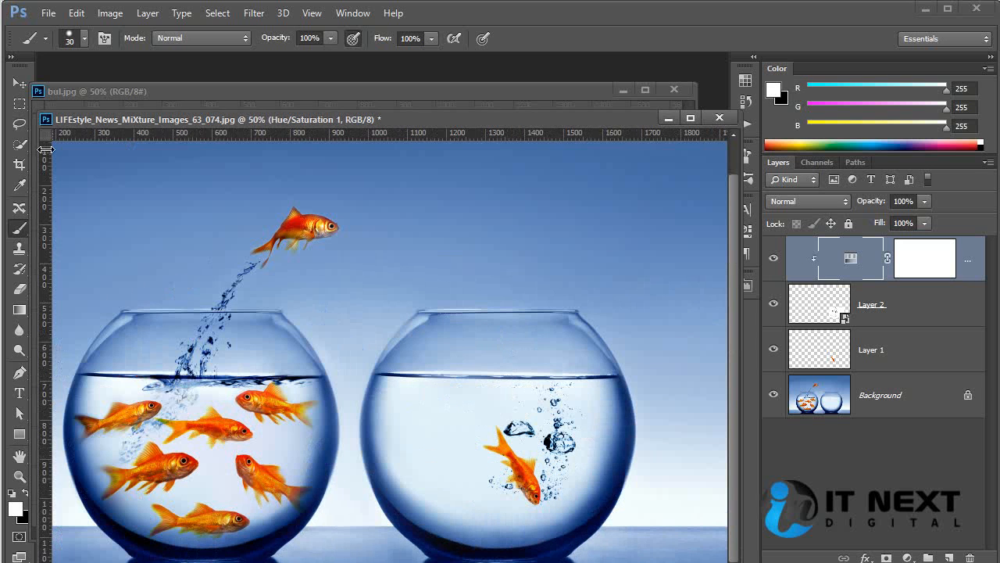
{"action": "left_click", "coordinate": [17, 86]}
{"action": "left_click", "coordinate": [632, 302], "text": "ctrl"}
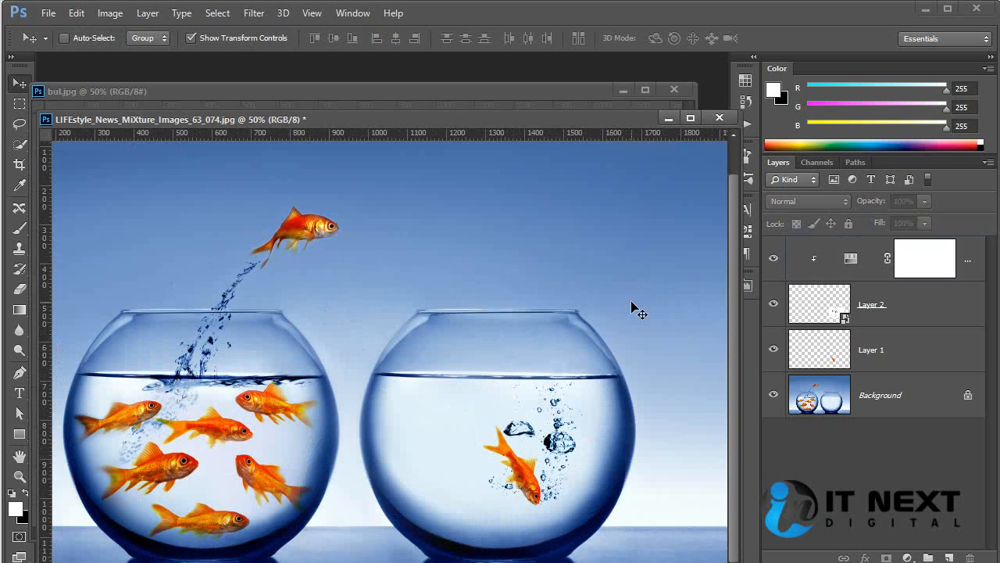